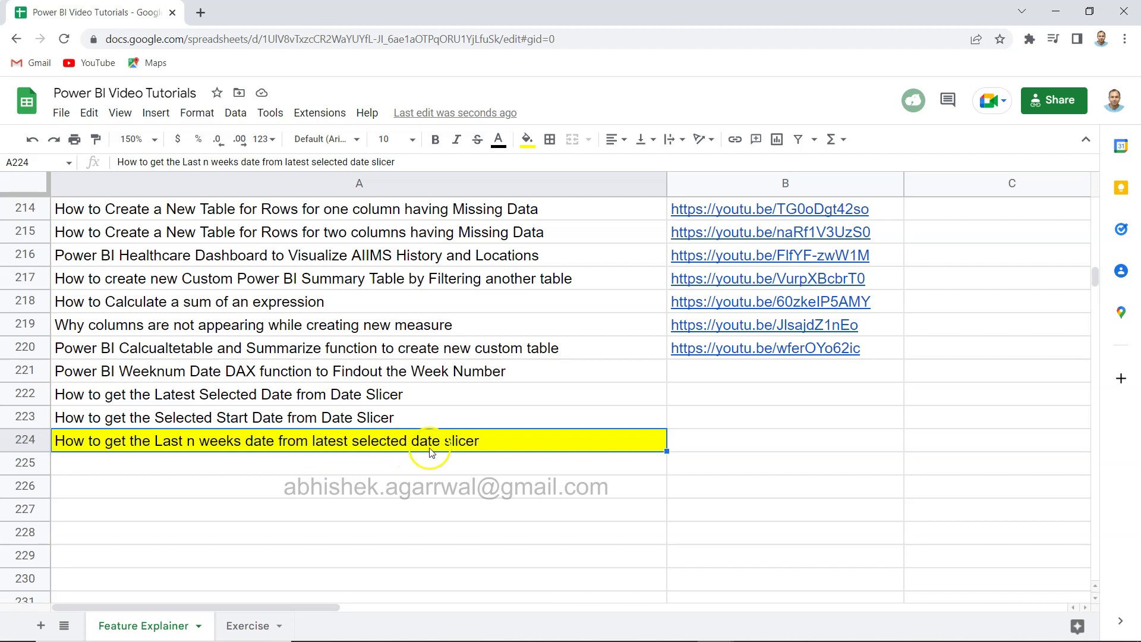
Step: Review the Latest Selected Date, Selected Start Date and Last n weeks tutorial entries and the Exercise sheet
{"action": "left_click", "coordinate": [325, 397]}
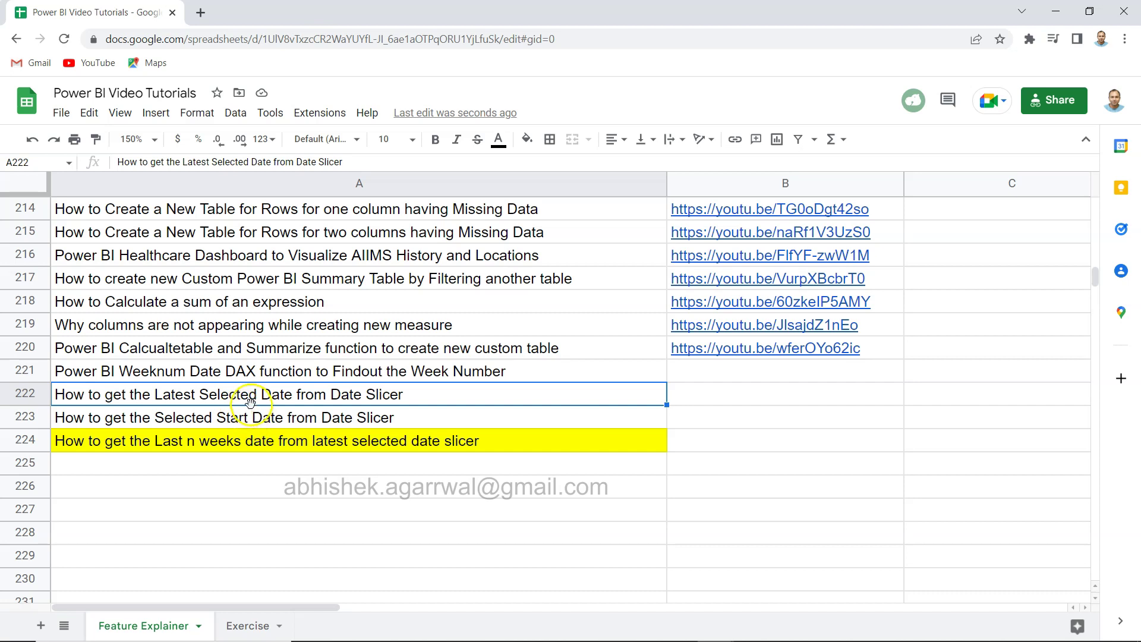
{"action": "left_click", "coordinate": [249, 419]}
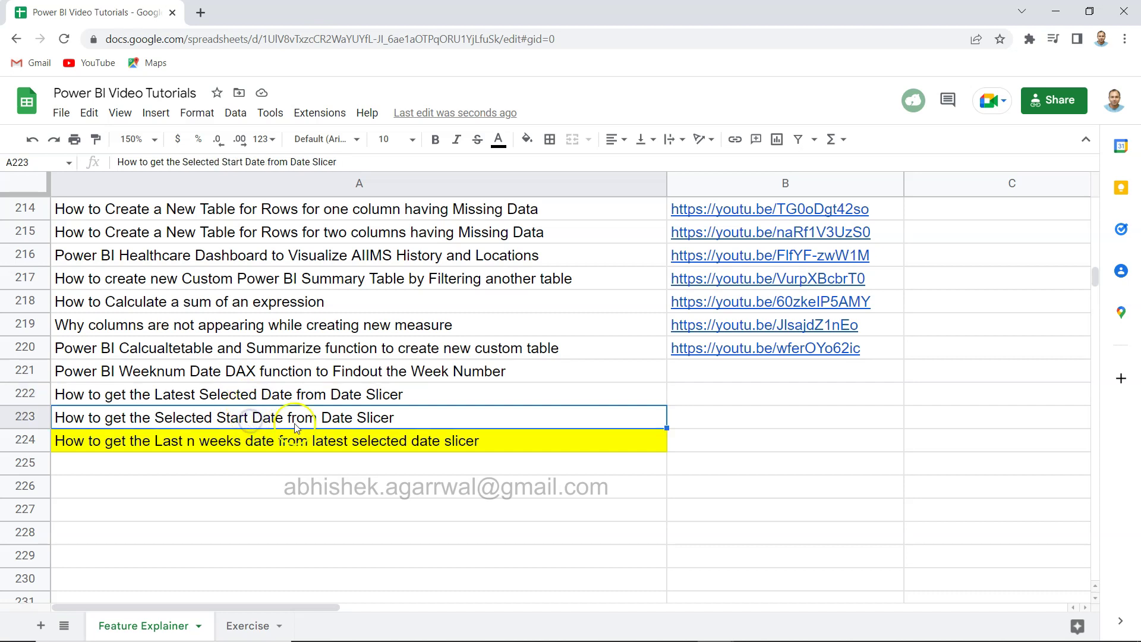
{"action": "left_click", "coordinate": [337, 447]}
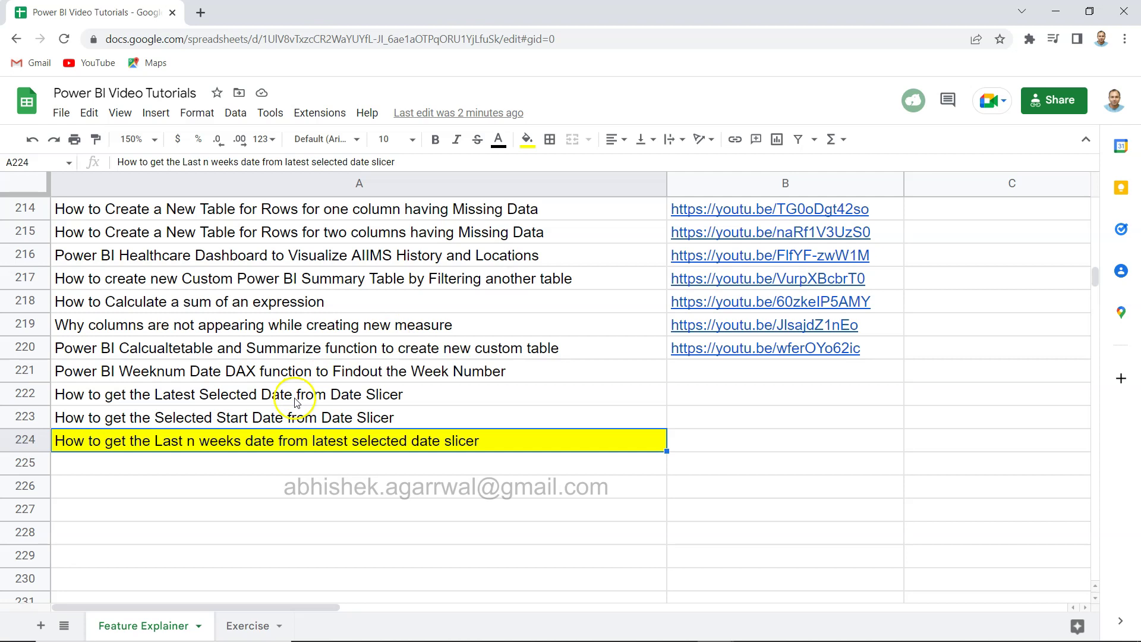
{"action": "left_click", "coordinate": [252, 626]}
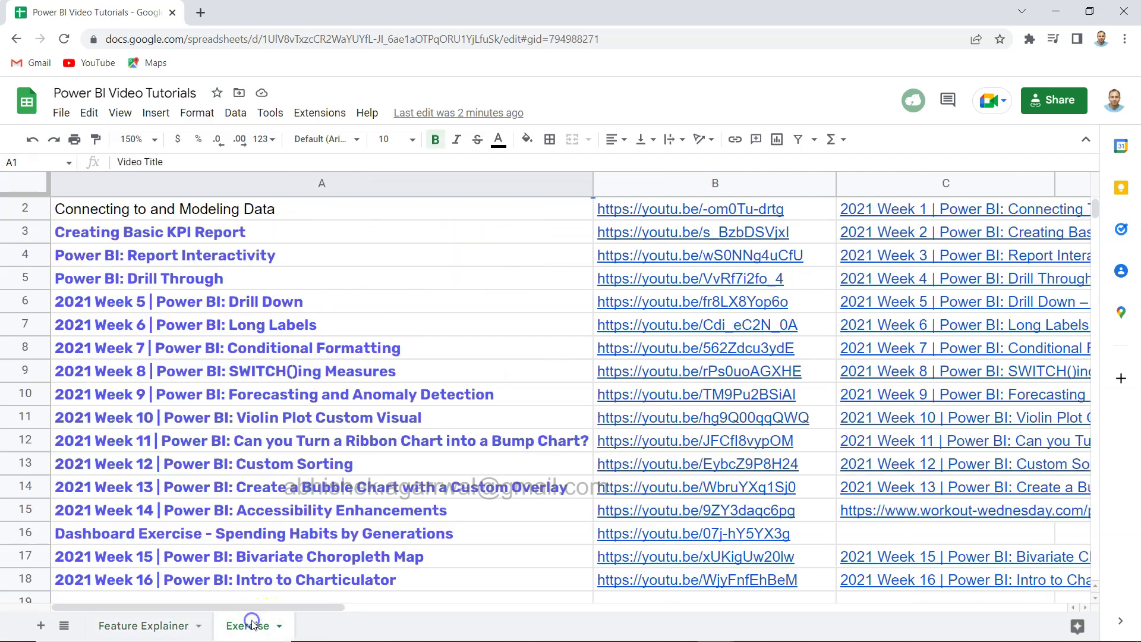
{"action": "left_click", "coordinate": [171, 626]}
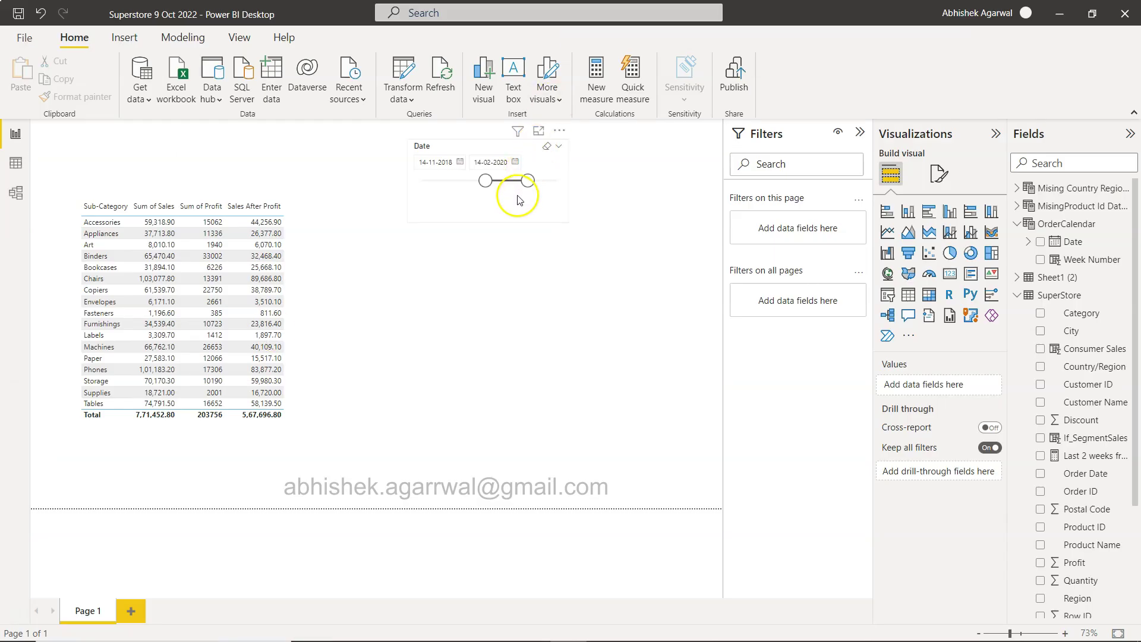
Step: Move the Date slicer's start back to 12-04-2018 and deselect the slicer
{"action": "left_click", "coordinate": [517, 201]}
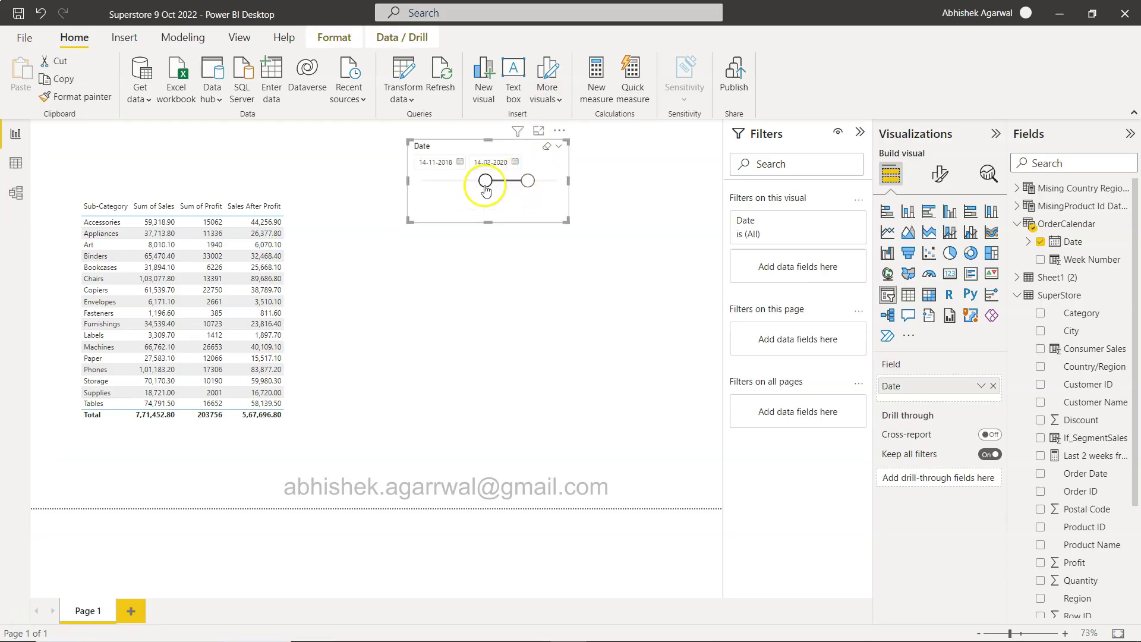
{"action": "left_click_drag", "start_coordinate": [485, 181], "coordinate": [465, 184]}
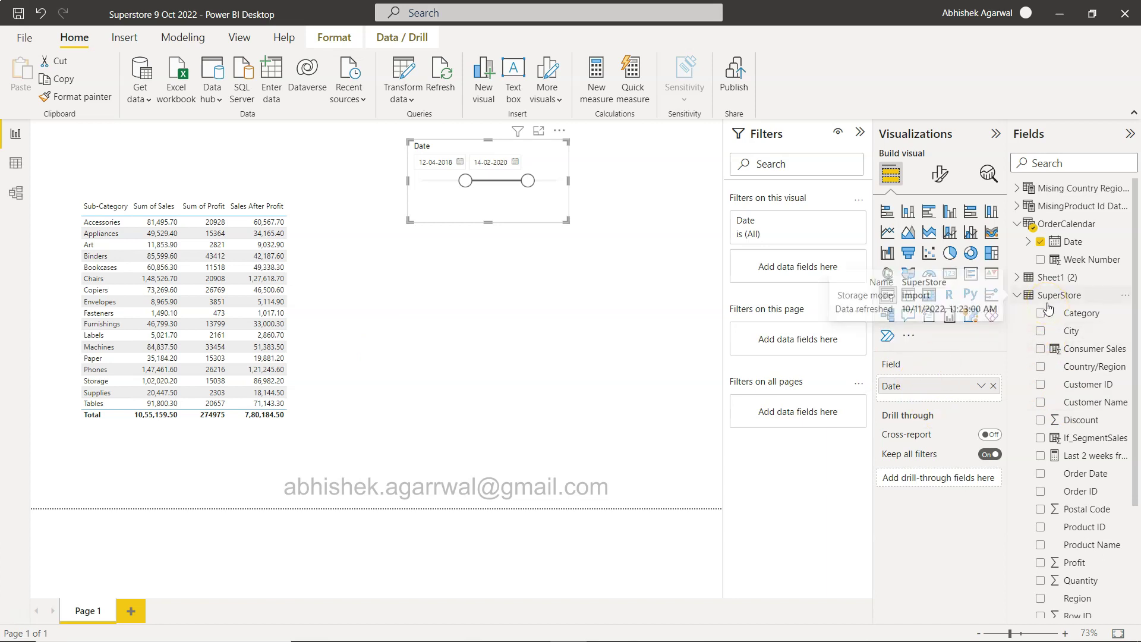
{"action": "scroll", "coordinate": [1048, 309], "scroll_direction": "down", "scroll_amount": 5}
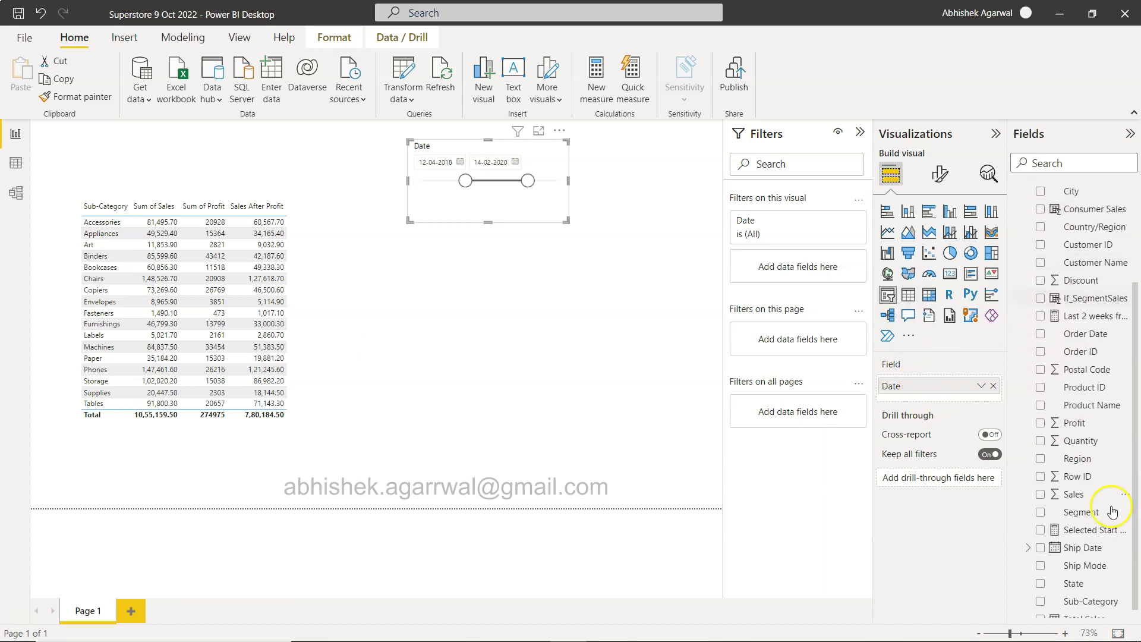
{"action": "left_click", "coordinate": [534, 292]}
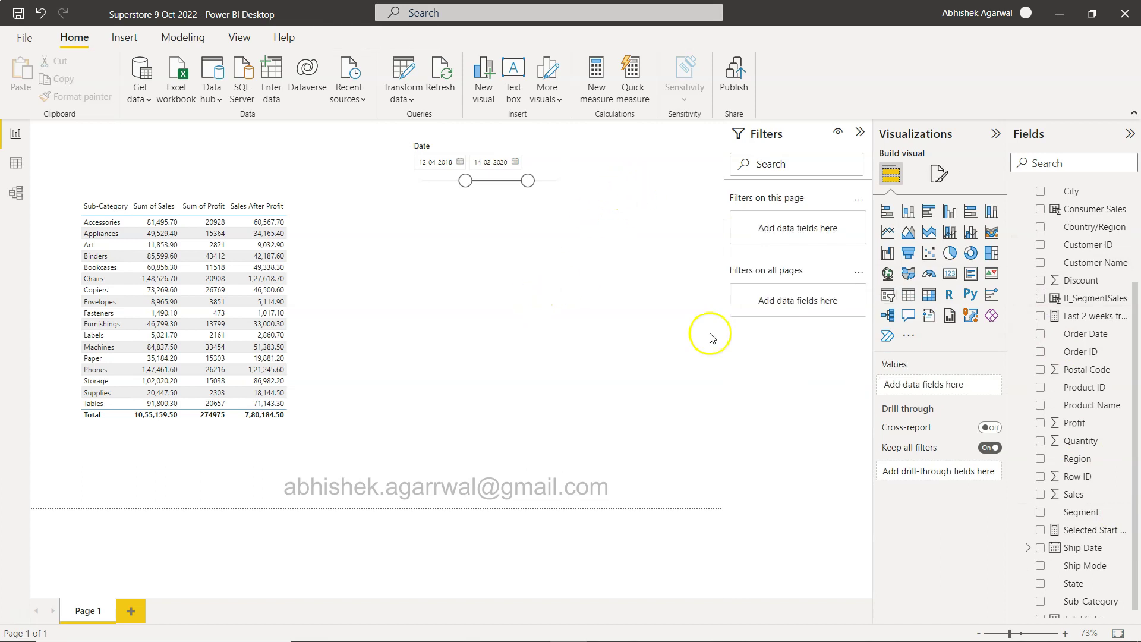
{"action": "scroll", "coordinate": [1088, 504], "scroll_direction": "down", "scroll_amount": 1}
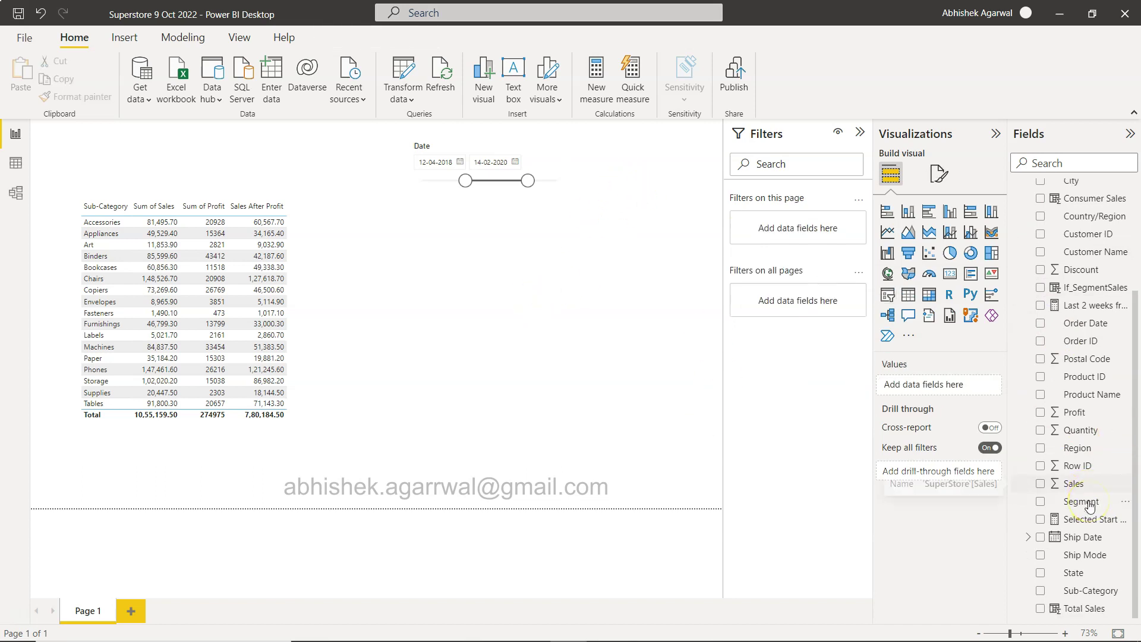
Step: Copy the Selected Start Date formula into a new measure, removing the default 'Measure =' prefix
{"action": "left_click", "coordinate": [1083, 518]}
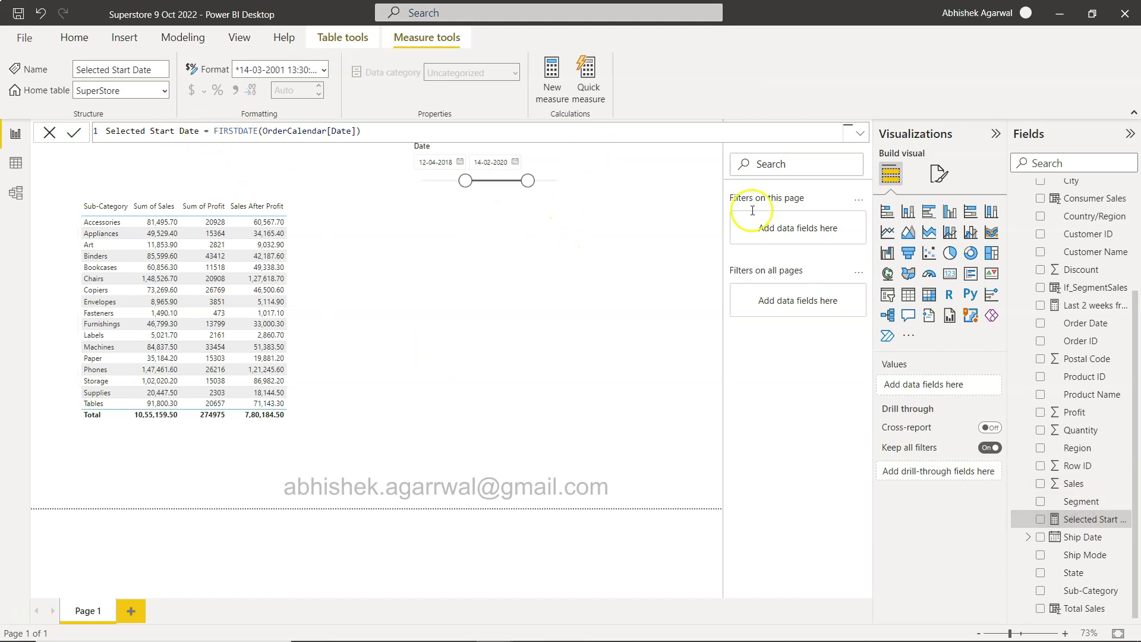
{"action": "left_click", "coordinate": [442, 134]}
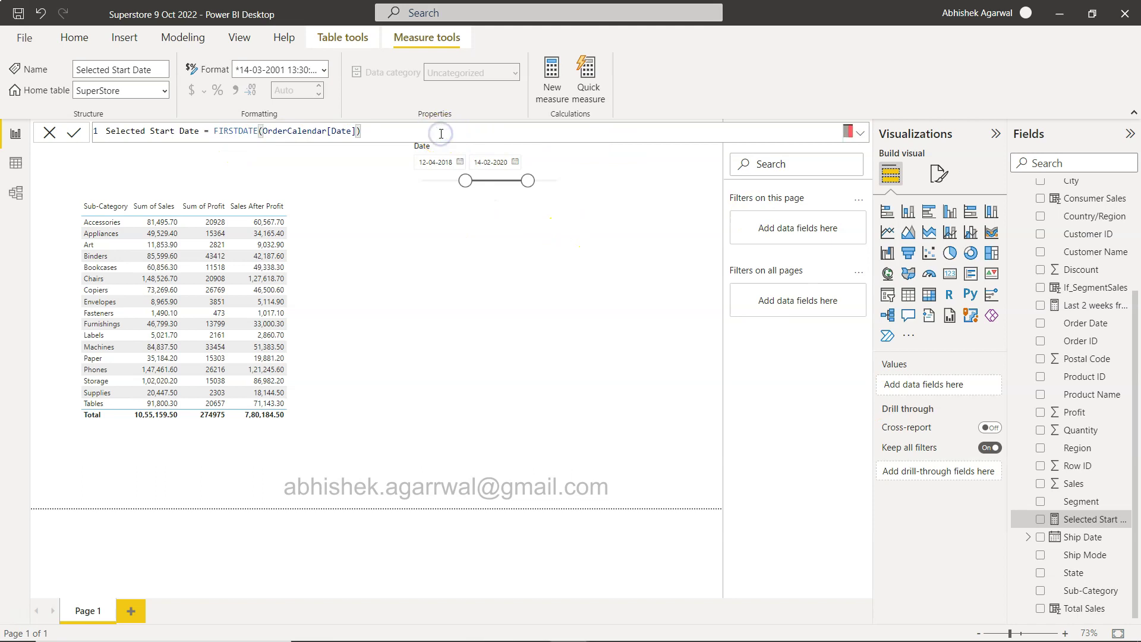
{"action": "key", "text": "ctrl+a"}
{"action": "key", "text": "ctrl+c"}
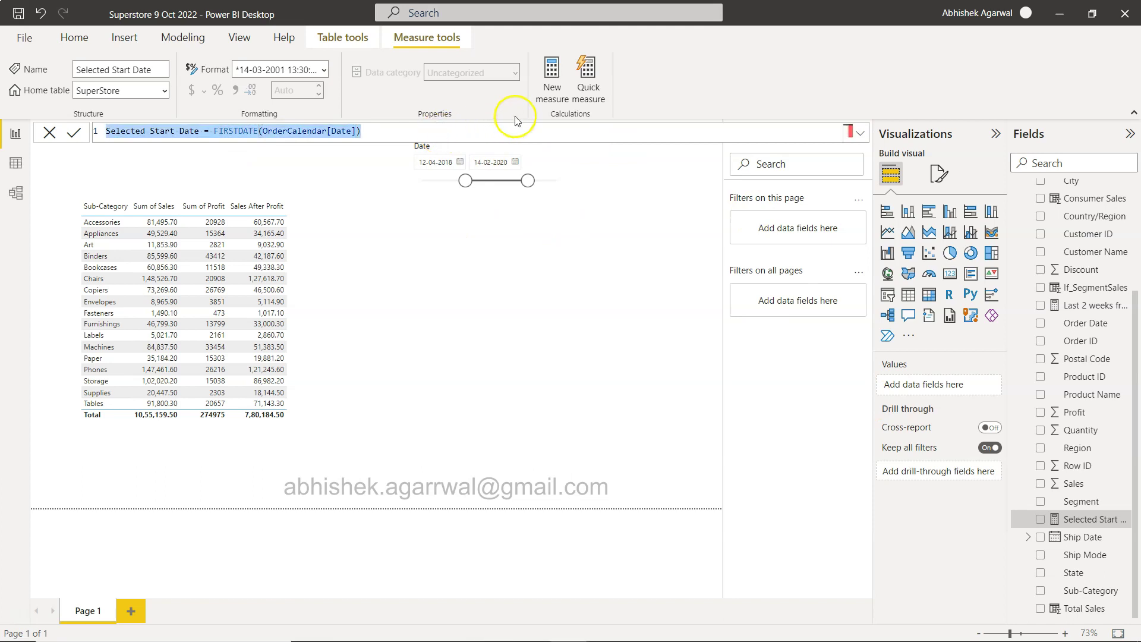
{"action": "left_click", "coordinate": [547, 90]}
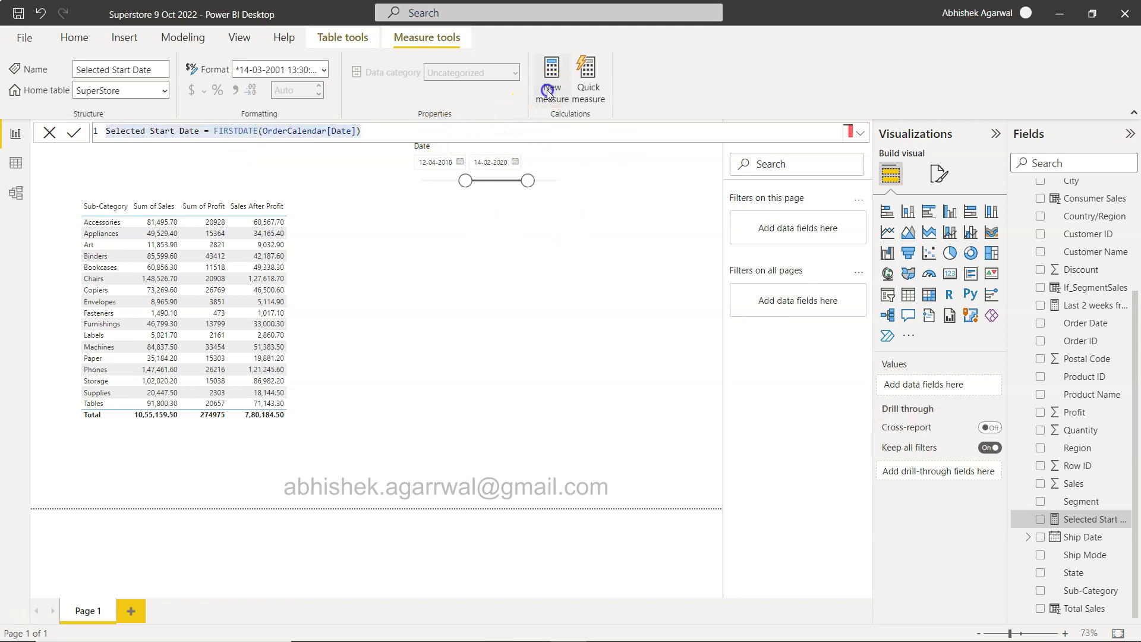
{"action": "left_click", "coordinate": [400, 132]}
{"action": "key", "text": "ctrl+v"}
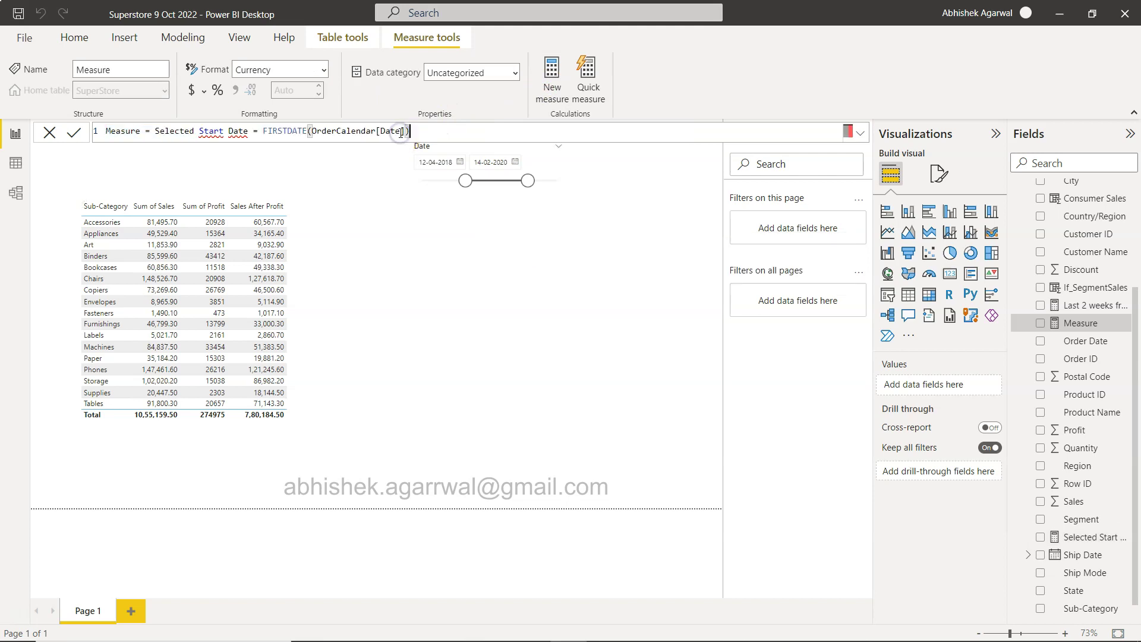
{"action": "left_click_drag", "start_coordinate": [154, 130], "coordinate": [13, 132]}
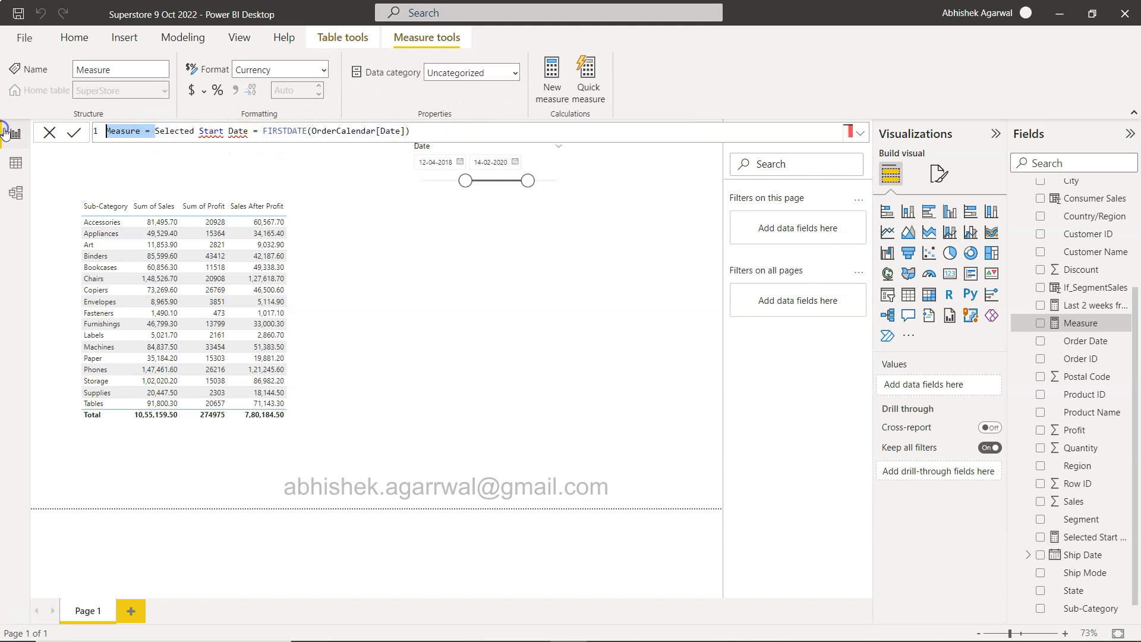
{"action": "key", "text": "BackSpace"}
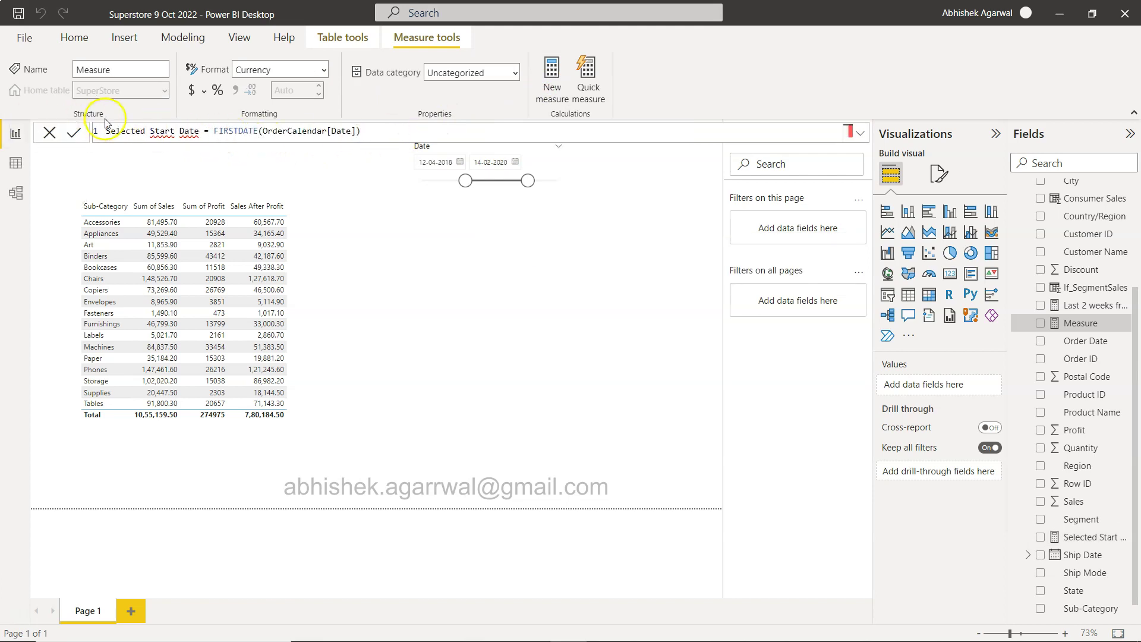
Step: Rename the copy to Selected End Date, replace FIRSTDATE with LASTDATE, and commit it
{"action": "left_click", "coordinate": [176, 131]}
{"action": "key", "text": "BackSpace"}
{"action": "key", "text": "BackSpace"}
{"action": "key", "text": "BackSpace"}
{"action": "key", "text": "BackSpace"}
{"action": "key", "text": "BackSpace"}
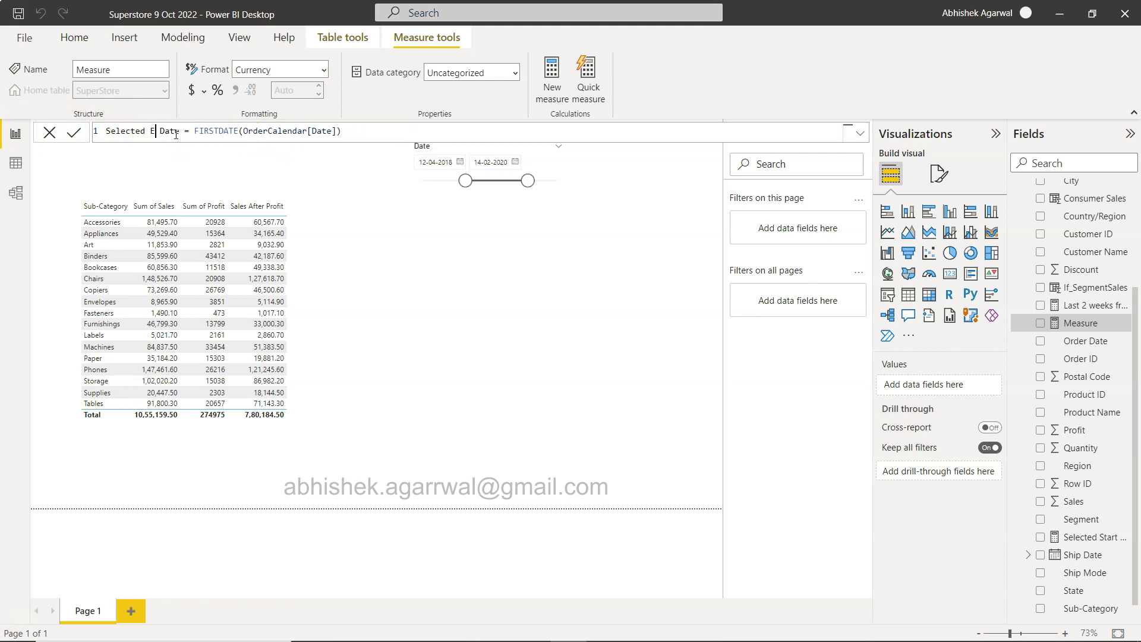
{"action": "type", "text": "End"}
{"action": "left_click", "coordinate": [207, 133]}
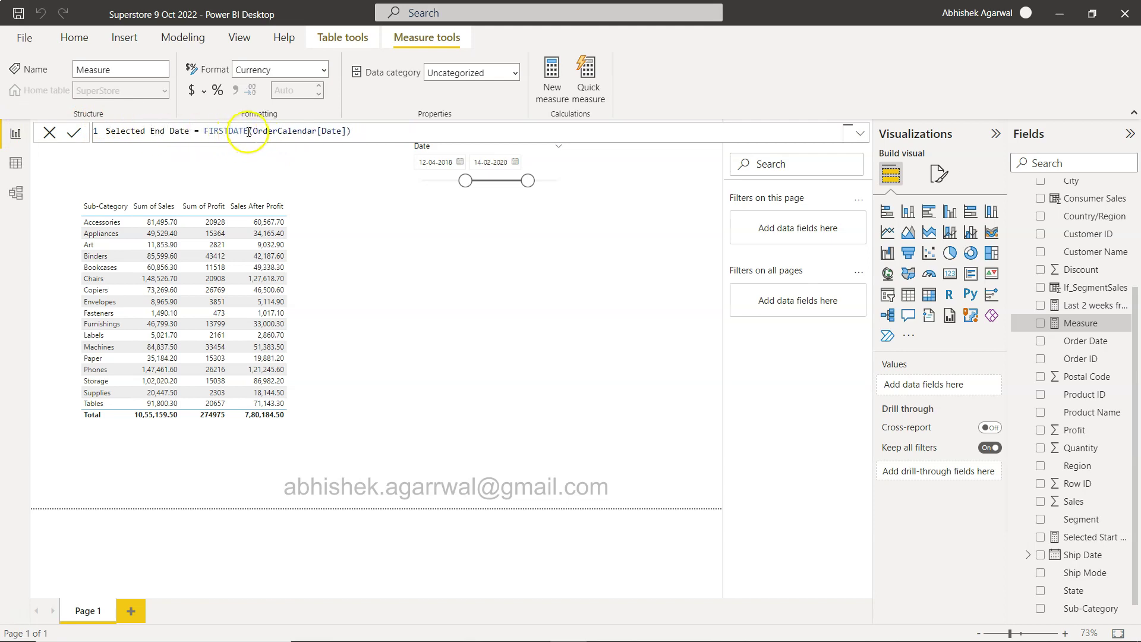
{"action": "left_click_drag", "start_coordinate": [247, 131], "coordinate": [204, 131]}
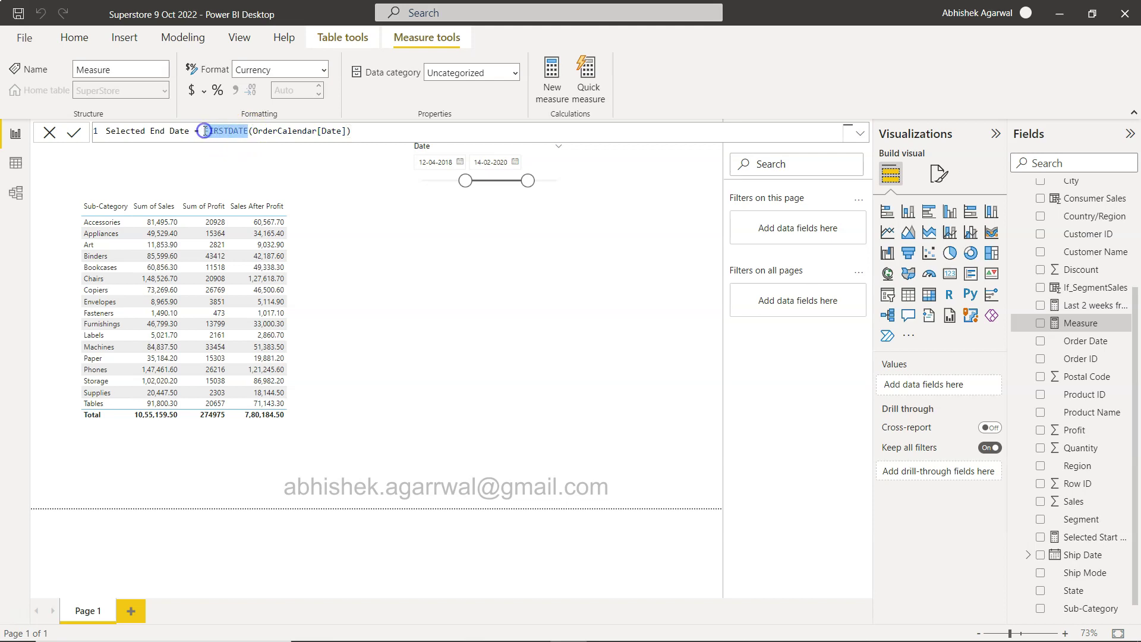
{"action": "type", "text": "las"}
{"action": "type", "text": "t"}
{"action": "key", "text": "Tab"}
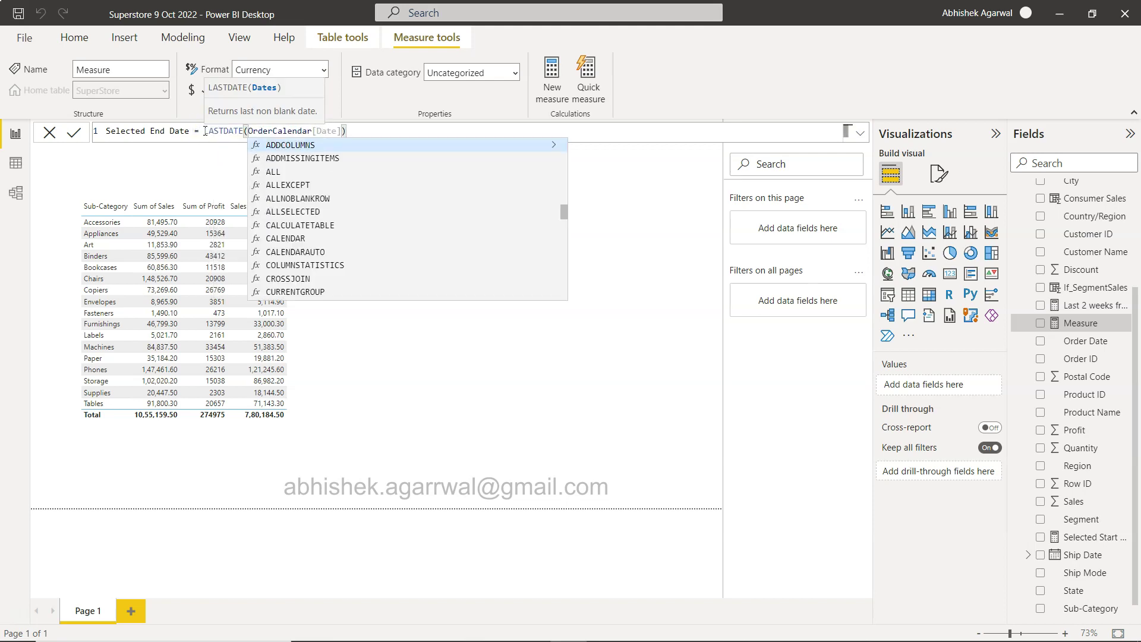
{"action": "left_click", "coordinate": [373, 127]}
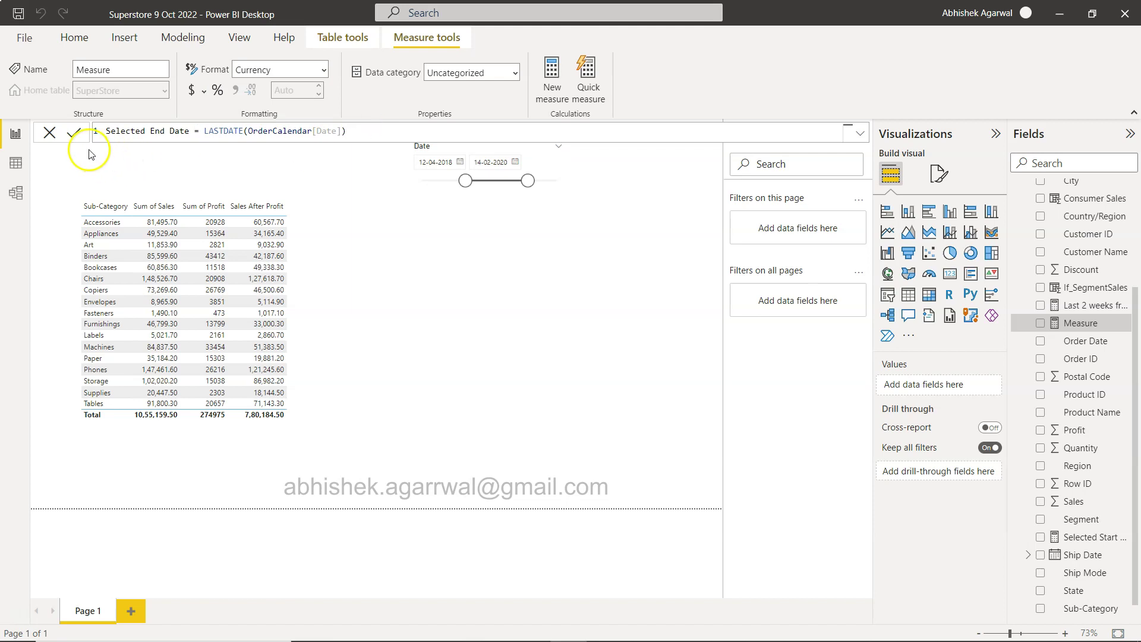
{"action": "left_click", "coordinate": [74, 136]}
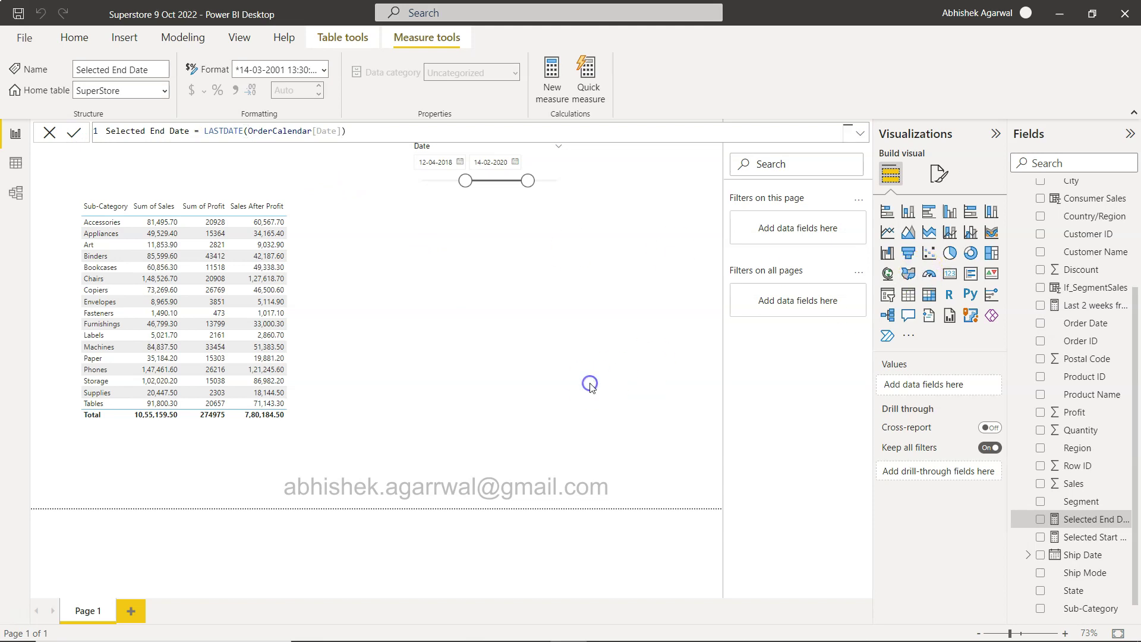
{"action": "left_click", "coordinate": [950, 276]}
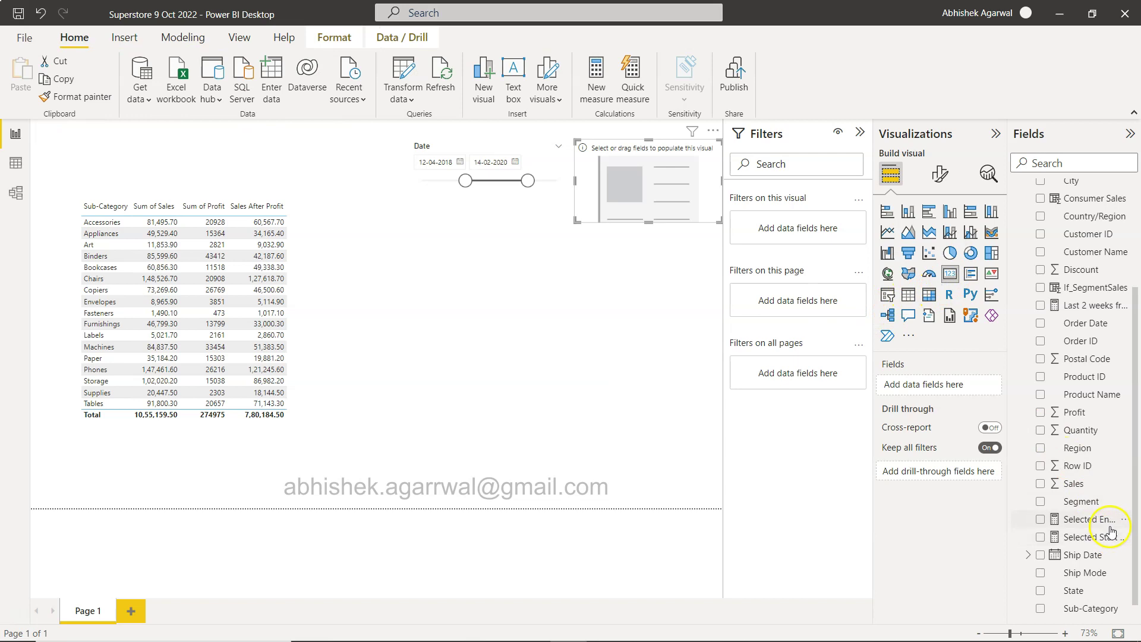
{"action": "left_click_drag", "start_coordinate": [1099, 521], "coordinate": [671, 196]}
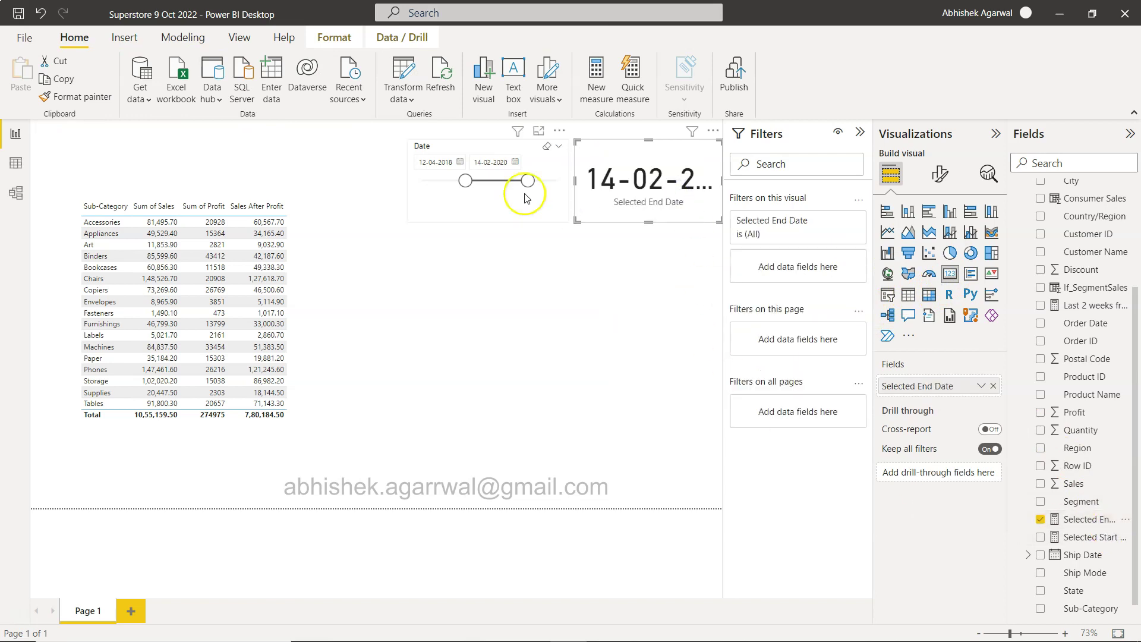
{"action": "left_click_drag", "start_coordinate": [601, 179], "coordinate": [453, 265]}
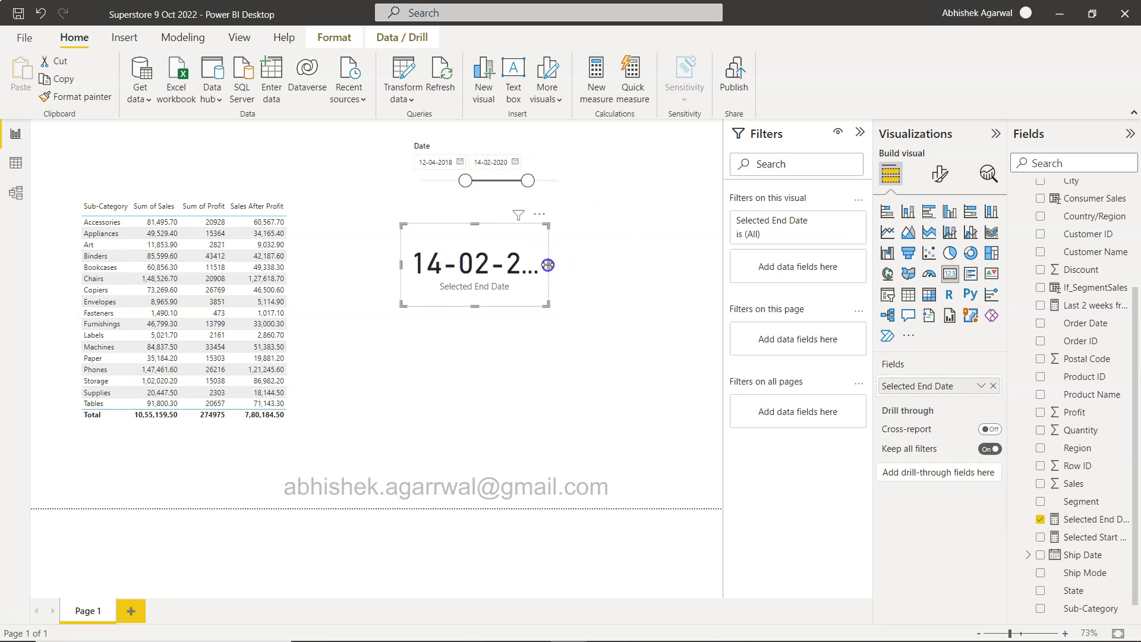
{"action": "left_click_drag", "start_coordinate": [548, 264], "coordinate": [683, 262]}
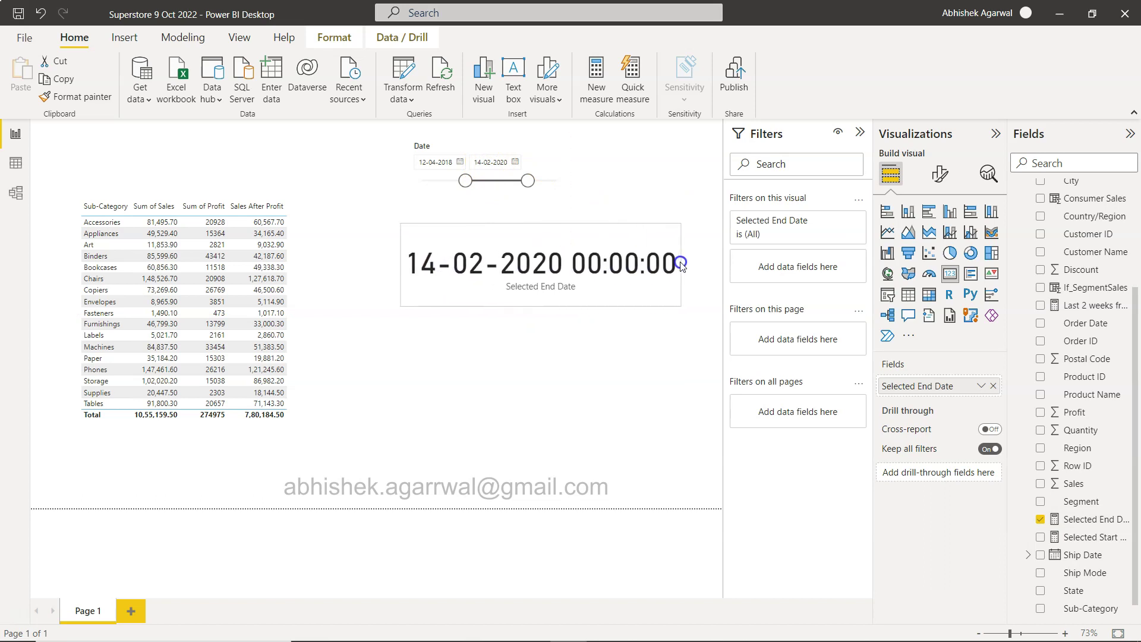
{"action": "left_click", "coordinate": [601, 379]}
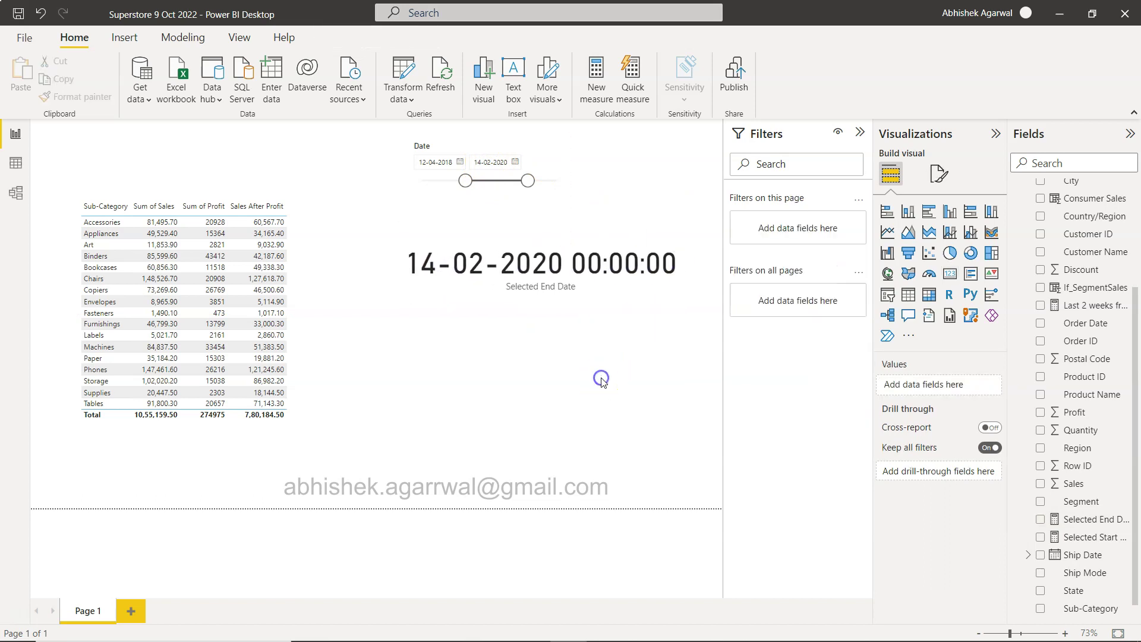
Step: Enter an unfinished measure 'Previous 2 Weeks From Latest End Date = DATEADD(' and commit it despite the error
{"action": "left_click", "coordinate": [603, 100]}
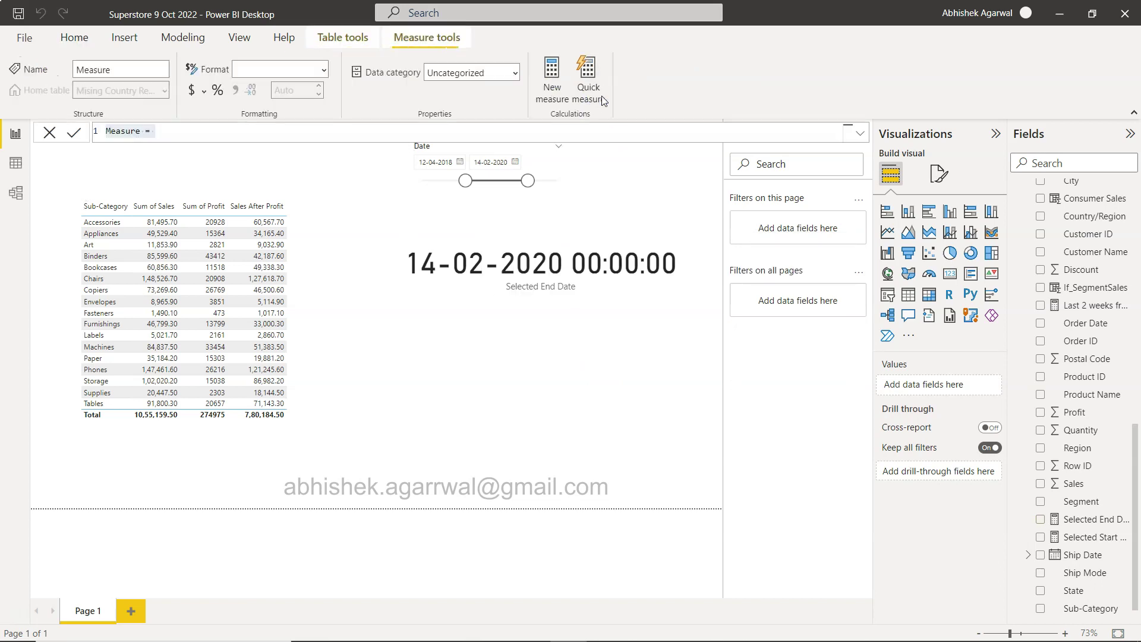
{"action": "type", "text": "P"}
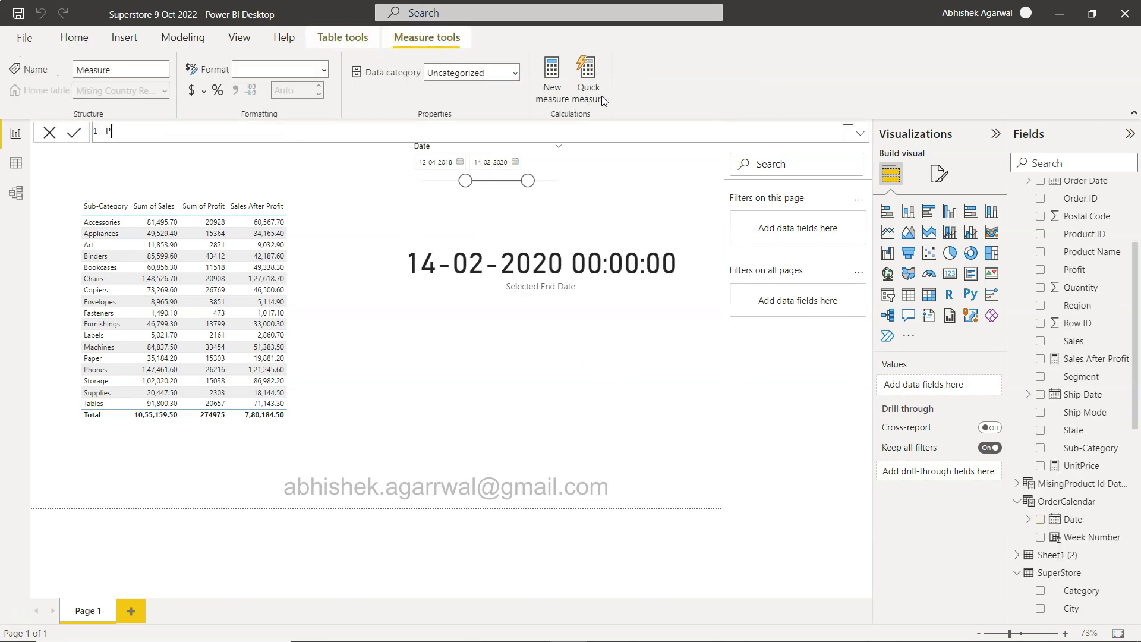
{"action": "type", "text": "revious 2 Weeks From Latest End Date = "}
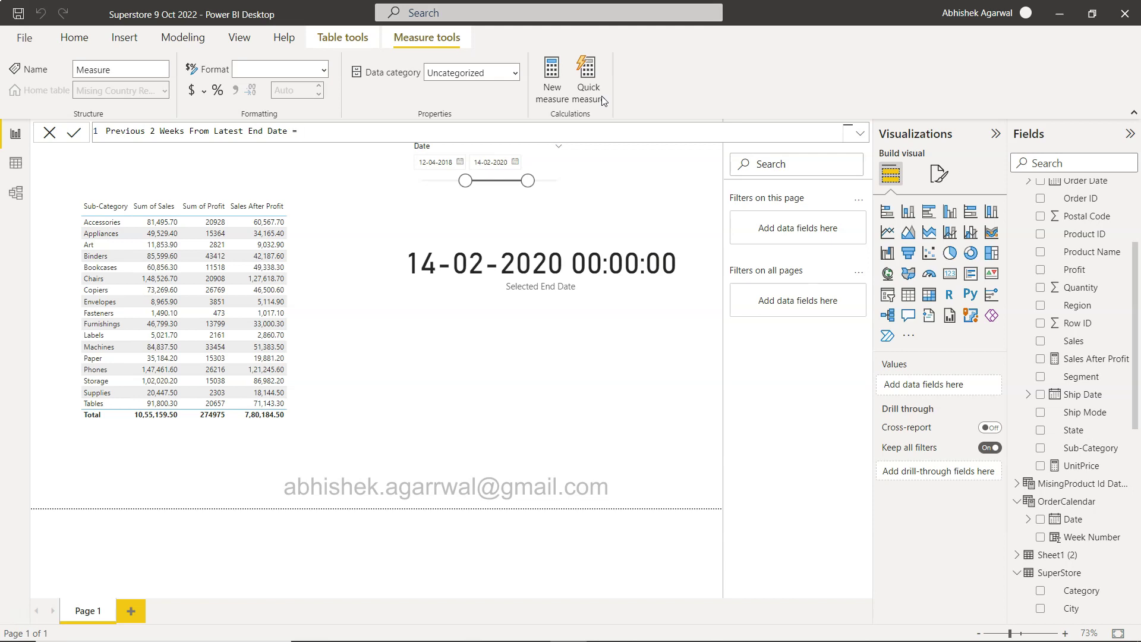
{"action": "type", "text": "DATEADD("}
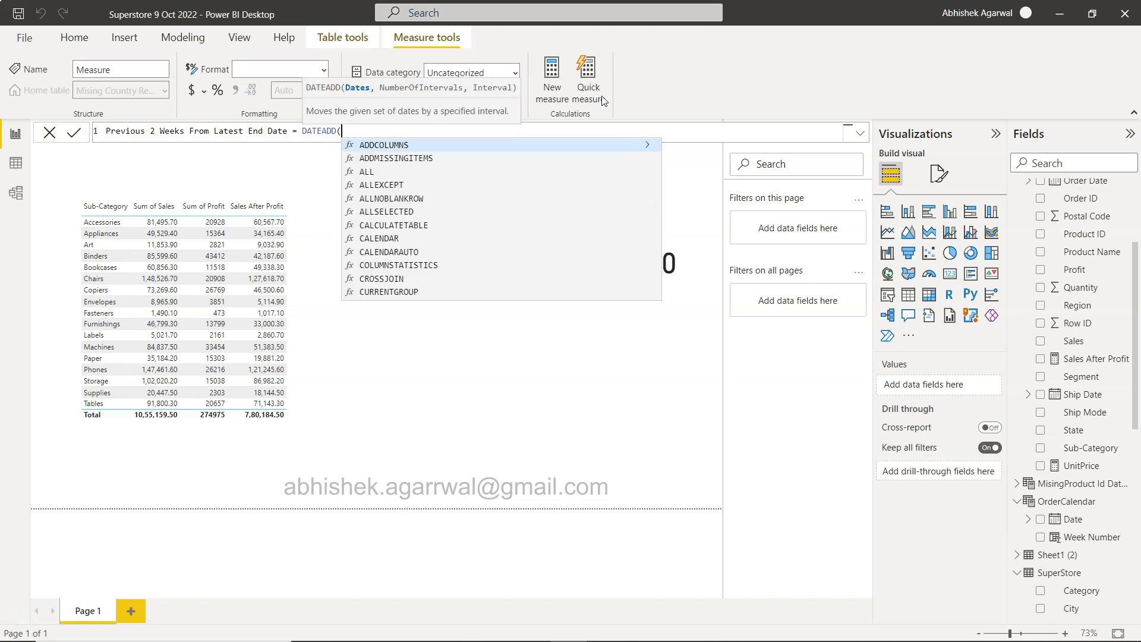
{"action": "type", "text": "late"}
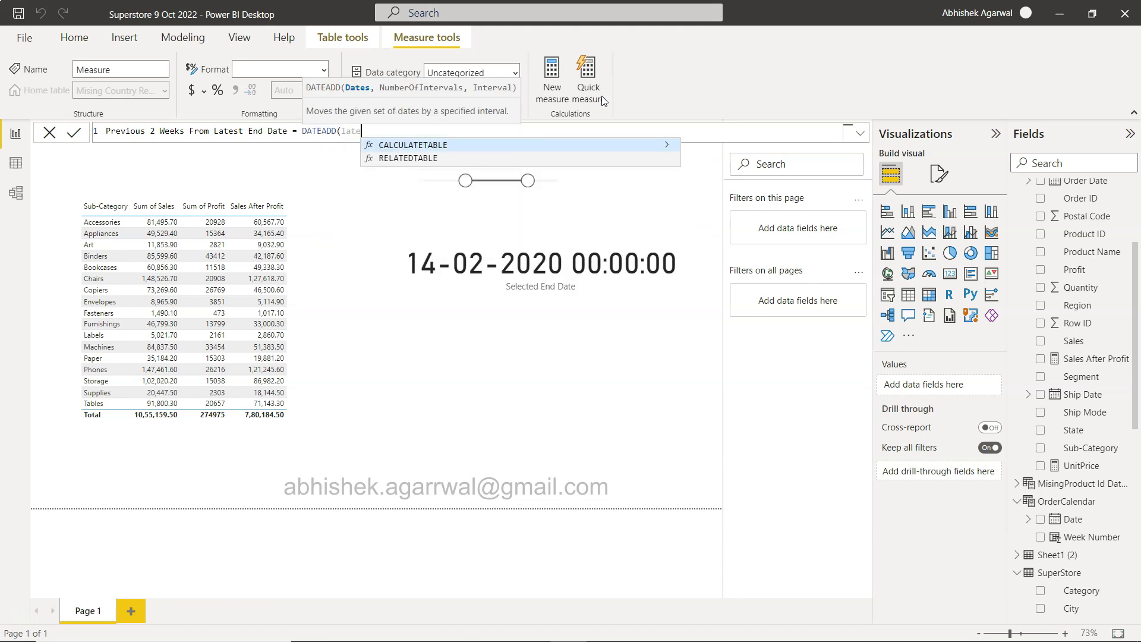
{"action": "key", "text": "BackSpace"}
{"action": "key", "text": "BackSpace"}
{"action": "key", "text": "BackSpace"}
{"action": "key", "text": "BackSpace"}
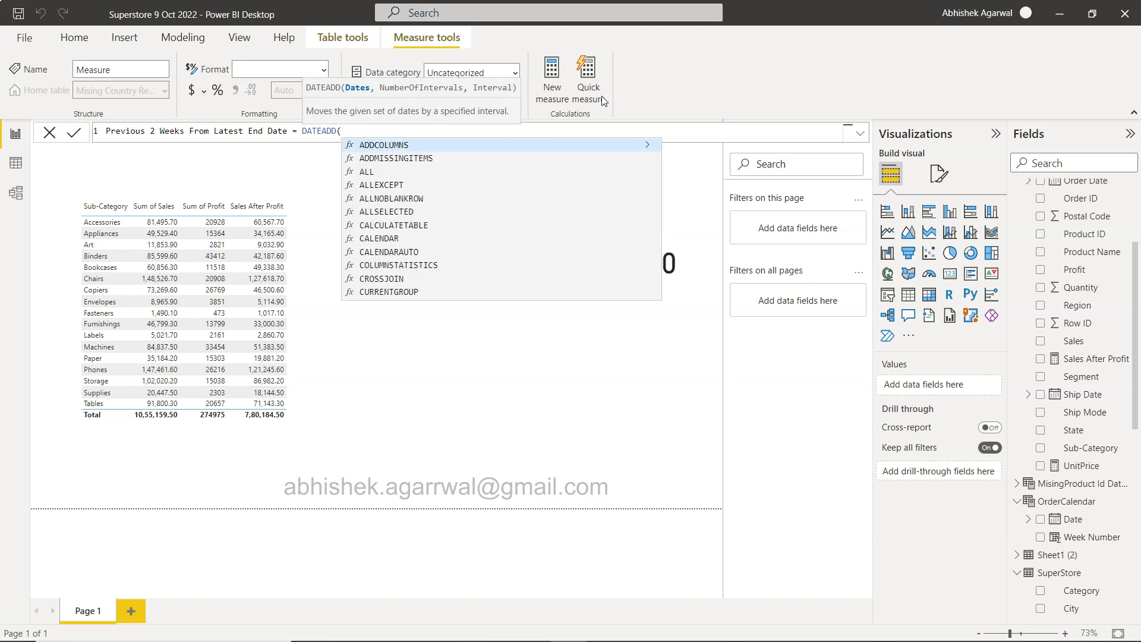
{"action": "type", "text": "late"}
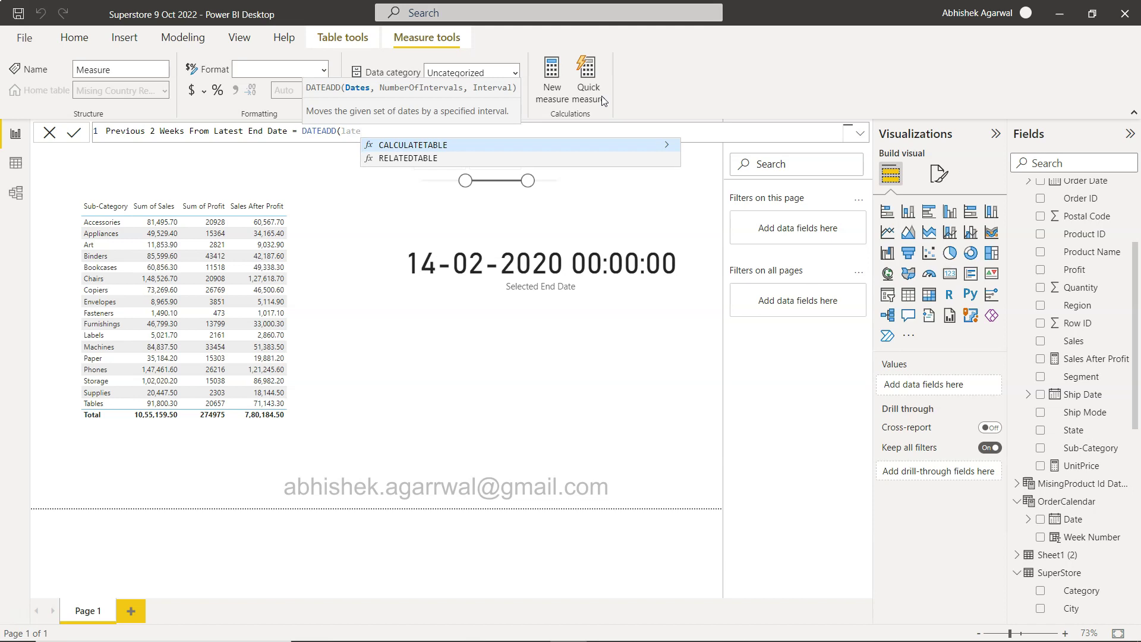
{"action": "key", "text": "BackSpace"}
{"action": "key", "text": "BackSpace"}
{"action": "key", "text": "BackSpace"}
{"action": "key", "text": "BackSpace"}
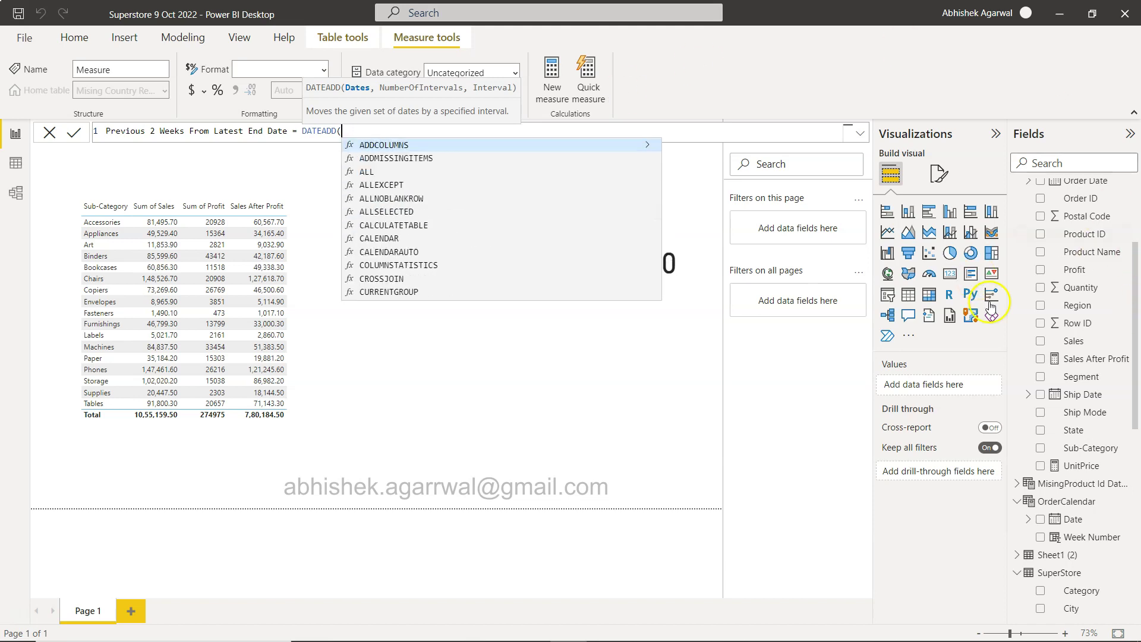
{"action": "scroll", "coordinate": [1108, 448], "scroll_direction": "down", "scroll_amount": 8}
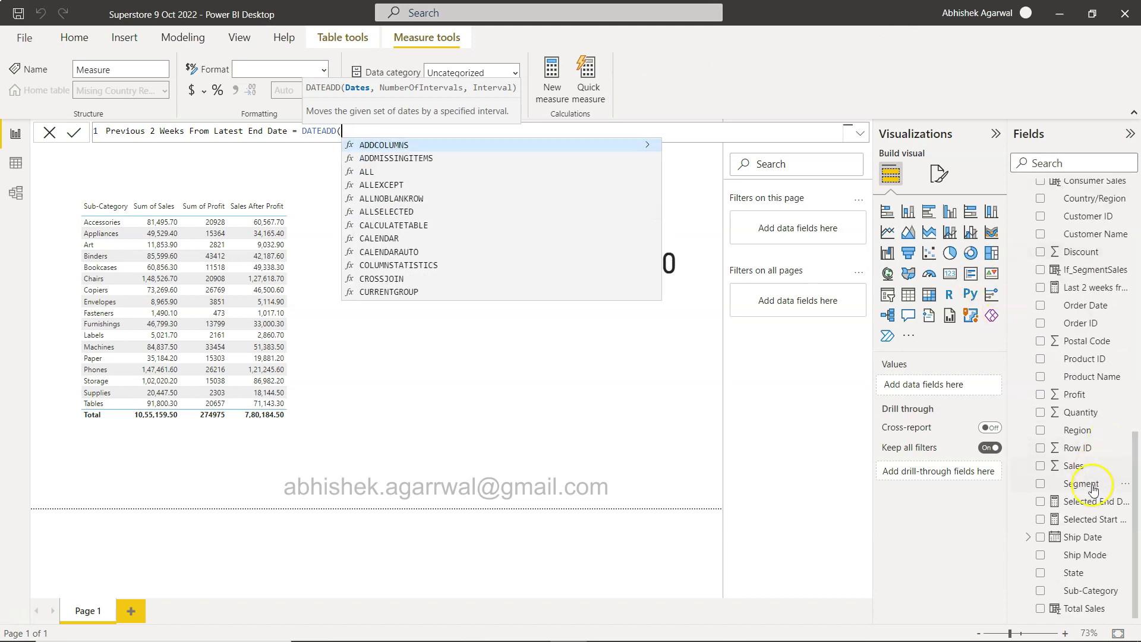
{"action": "type", "text": "sele"}
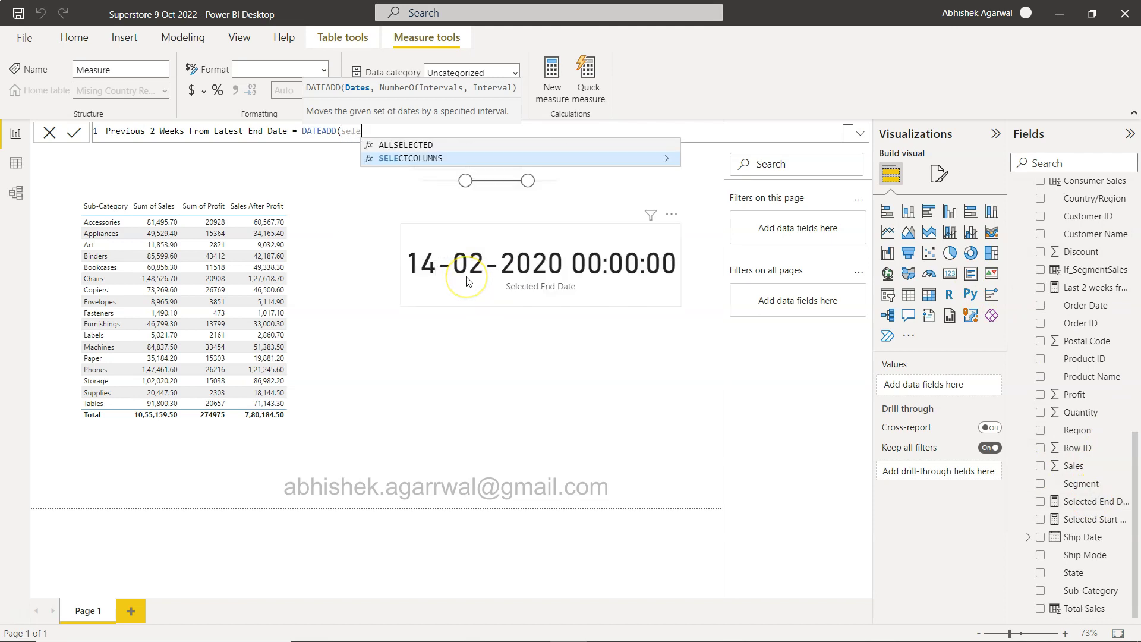
{"action": "key", "text": "BackSpace"}
{"action": "key", "text": "BackSpace"}
{"action": "key", "text": "BackSpace"}
{"action": "key", "text": "BackSpace"}
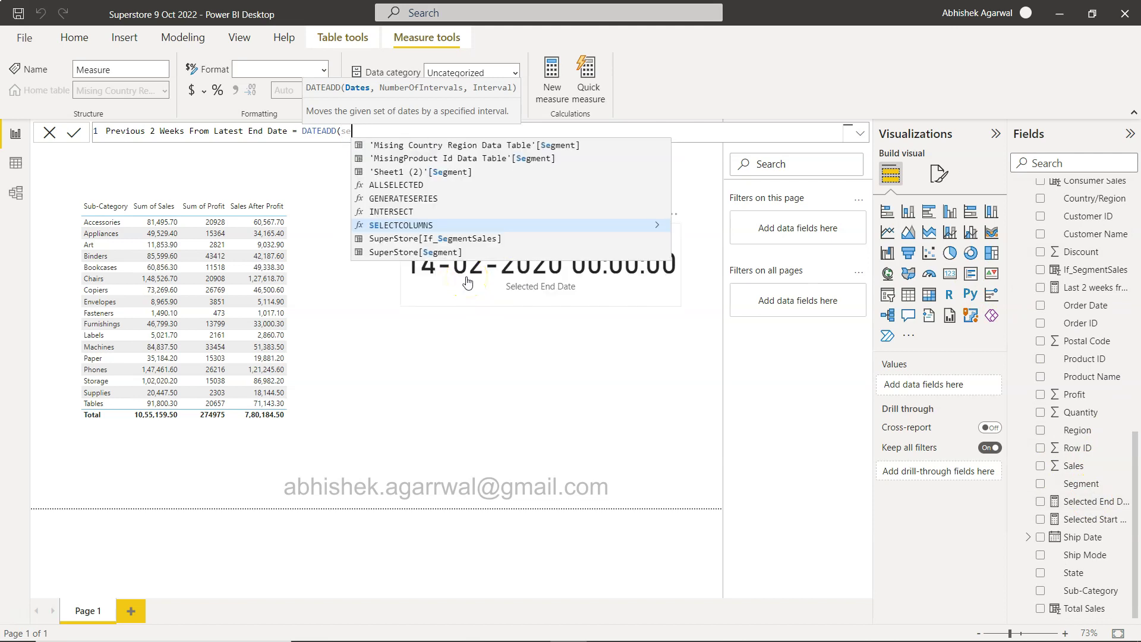
{"action": "type", "text": "select"}
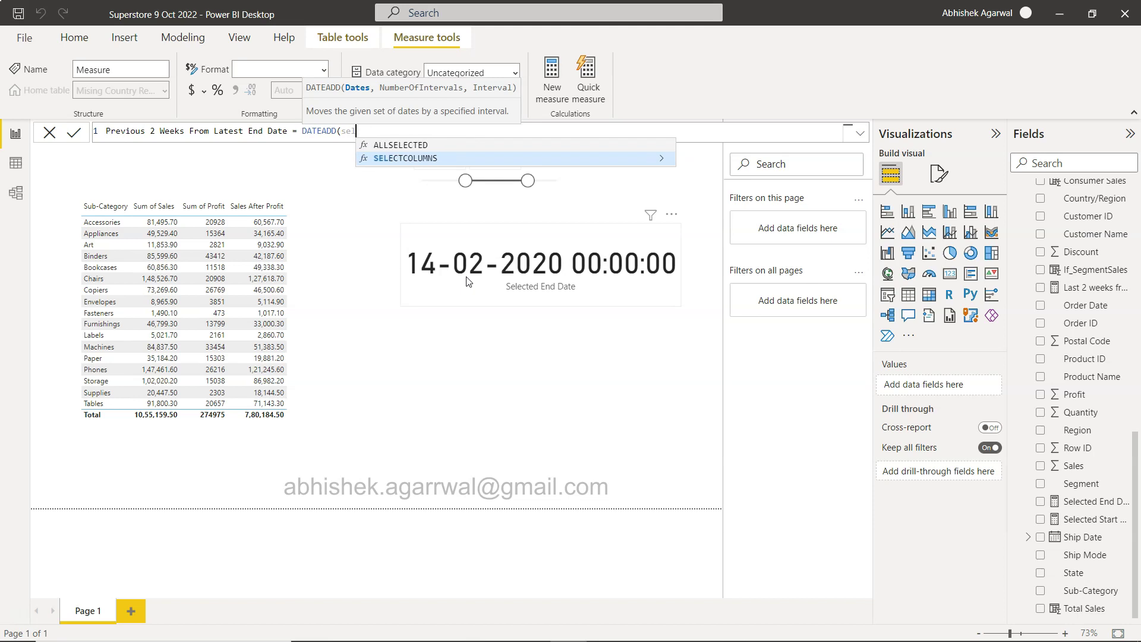
{"action": "key", "text": "BackSpace"}
{"action": "key", "text": "BackSpace"}
{"action": "key", "text": "BackSpace"}
{"action": "type", "text": "lat"}
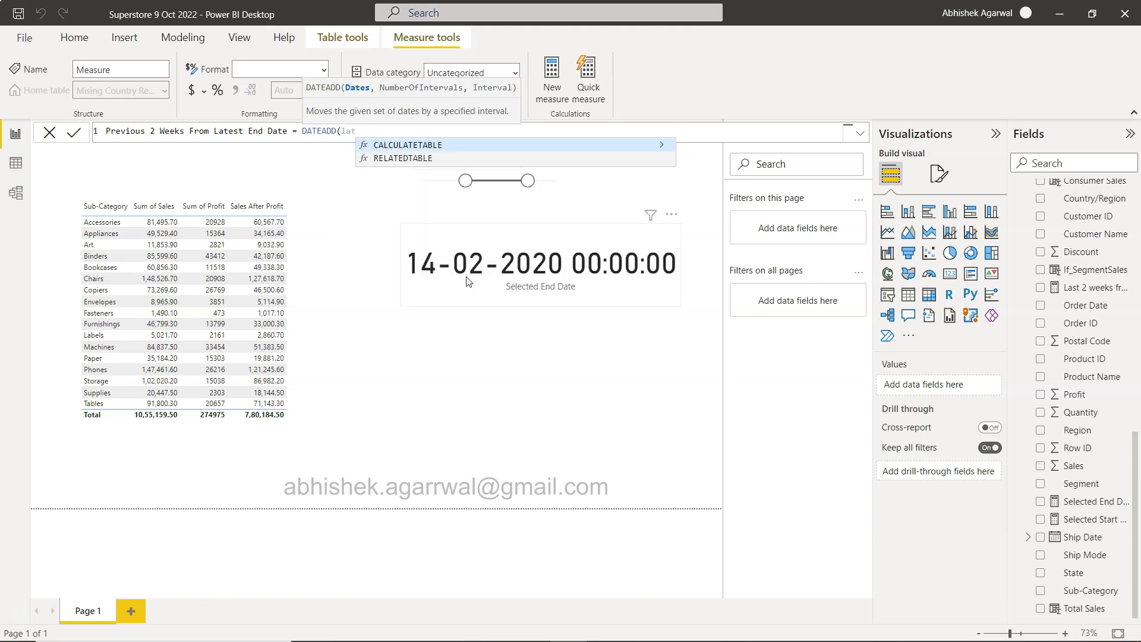
{"action": "type", "text": "est"}
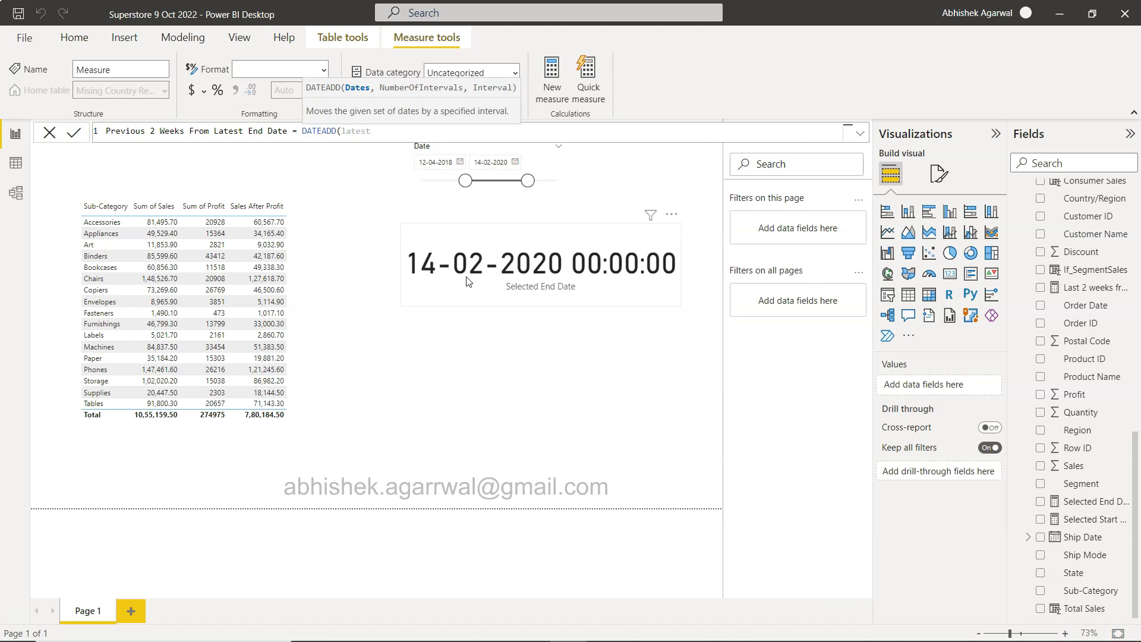
{"action": "key", "text": "BackSpace"}
{"action": "key", "text": "BackSpace"}
{"action": "key", "text": "BackSpace"}
{"action": "key", "text": "BackSpace"}
{"action": "key", "text": "BackSpace"}
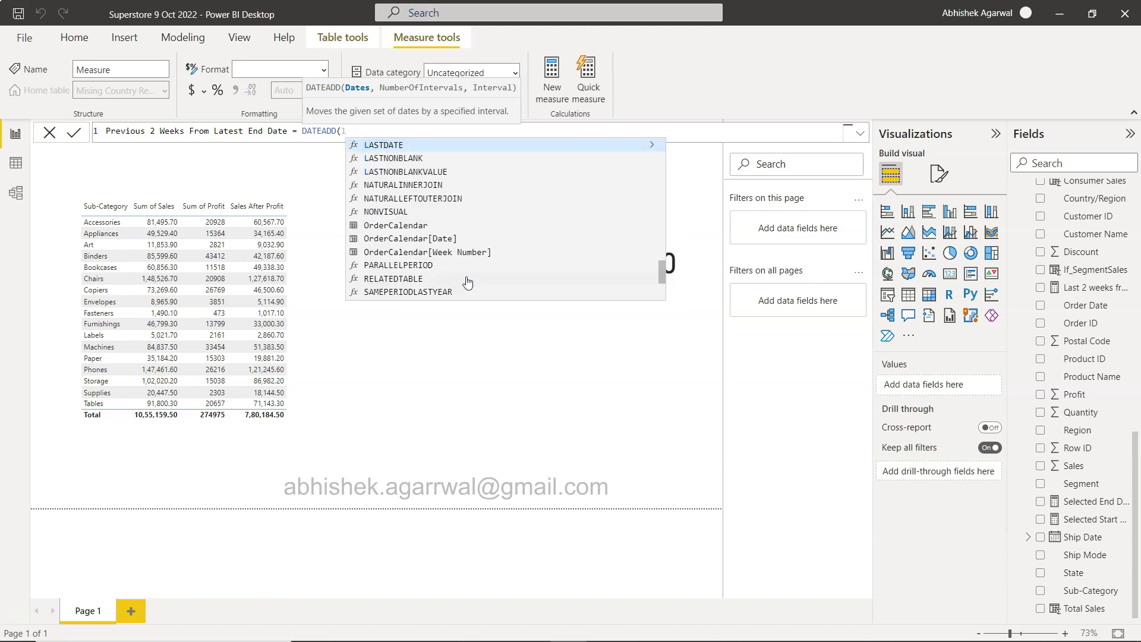
{"action": "key", "text": "BackSpace"}
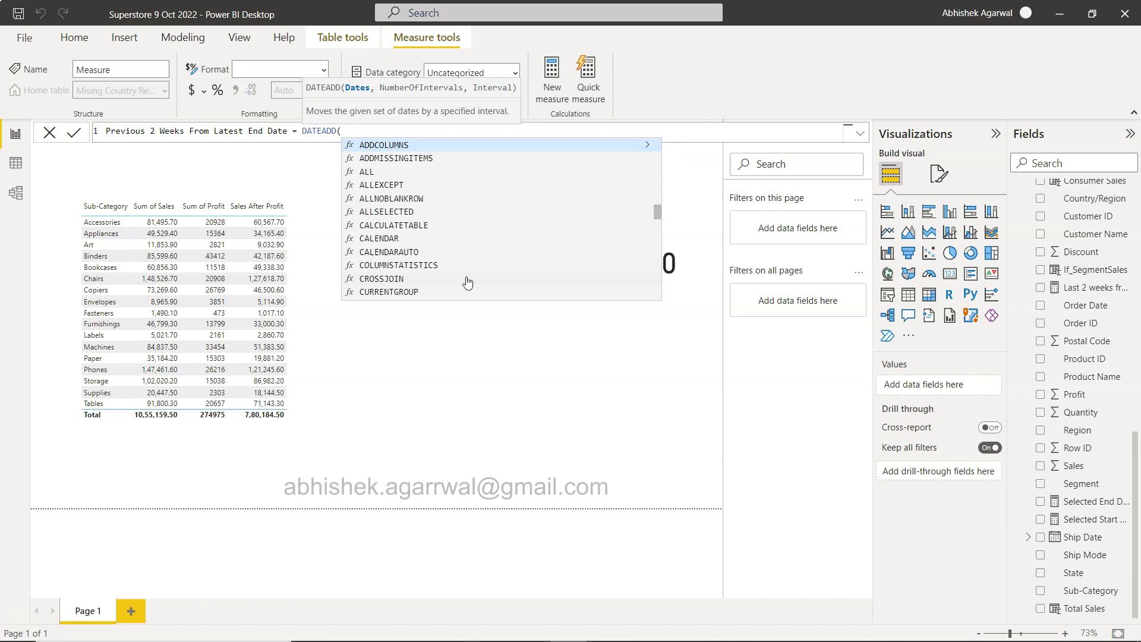
{"action": "key", "text": "Return"}
{"action": "left_click", "coordinate": [280, 66]}
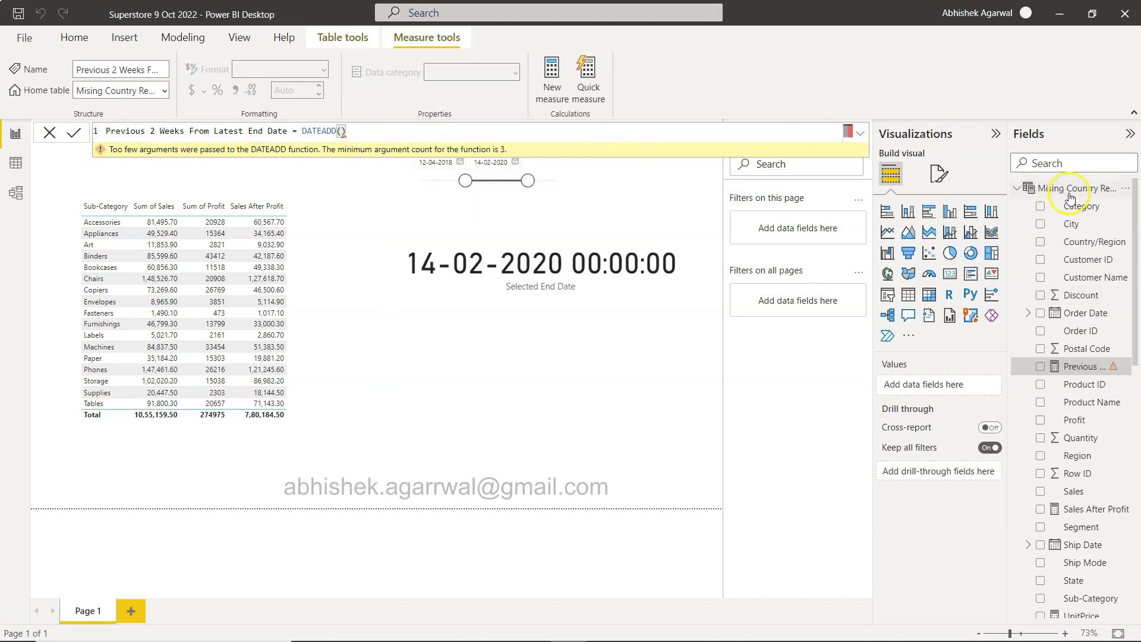
Step: Delete the broken Previous 2 Weeks measure from the model and select the SuperStore table
{"action": "right_click", "coordinate": [1120, 367]}
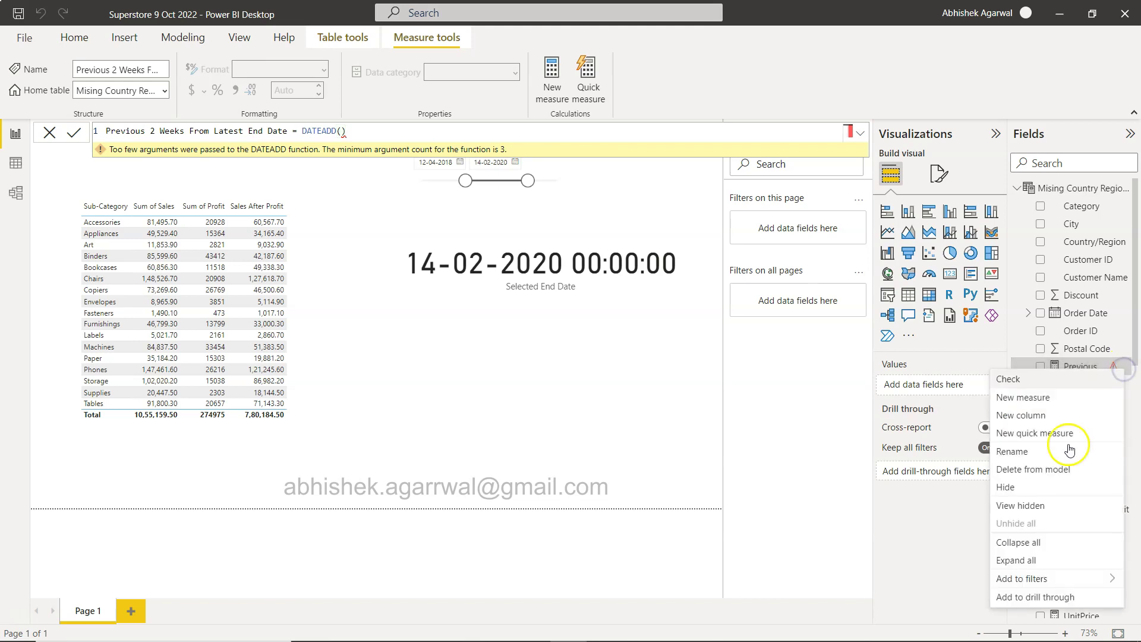
{"action": "left_click", "coordinate": [1061, 469]}
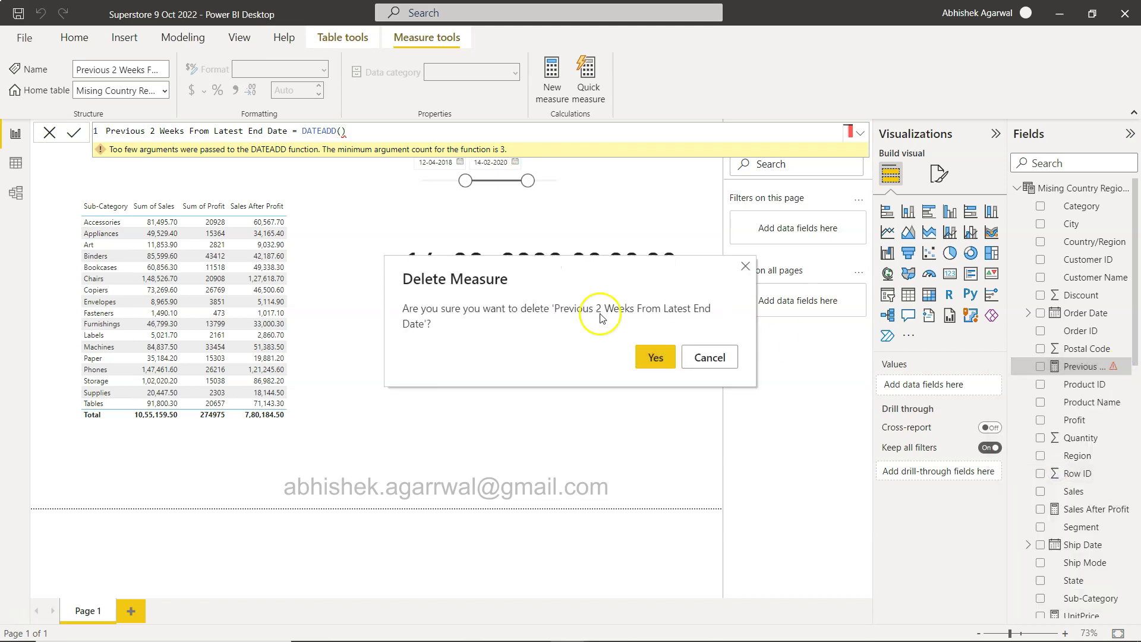
{"action": "left_click", "coordinate": [655, 357]}
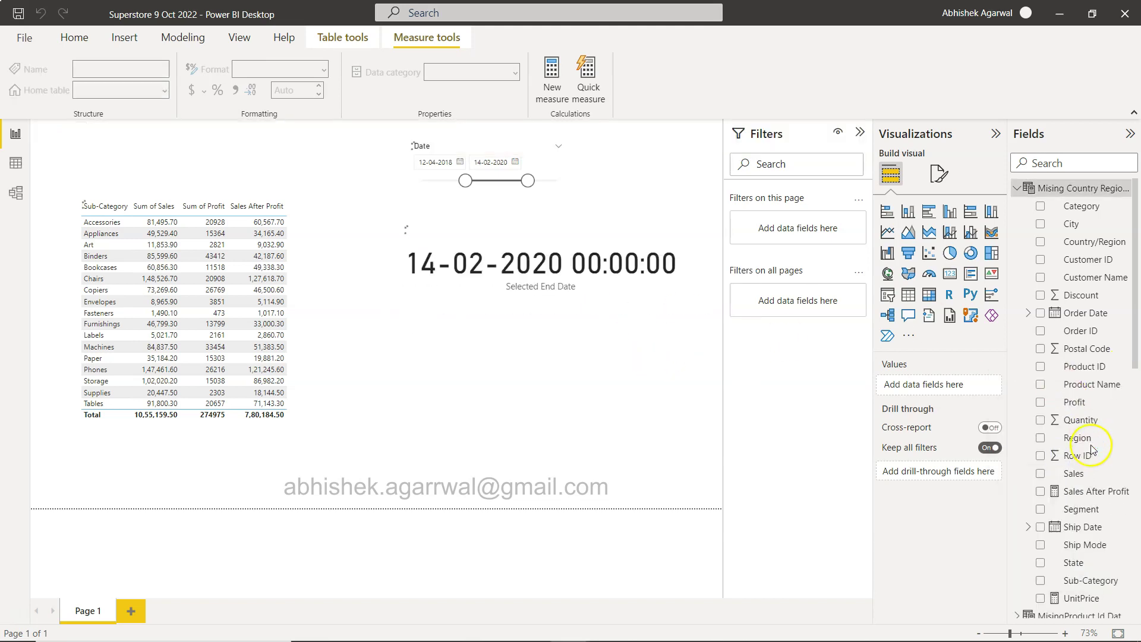
{"action": "scroll", "coordinate": [1093, 450], "scroll_direction": "up", "scroll_amount": 6}
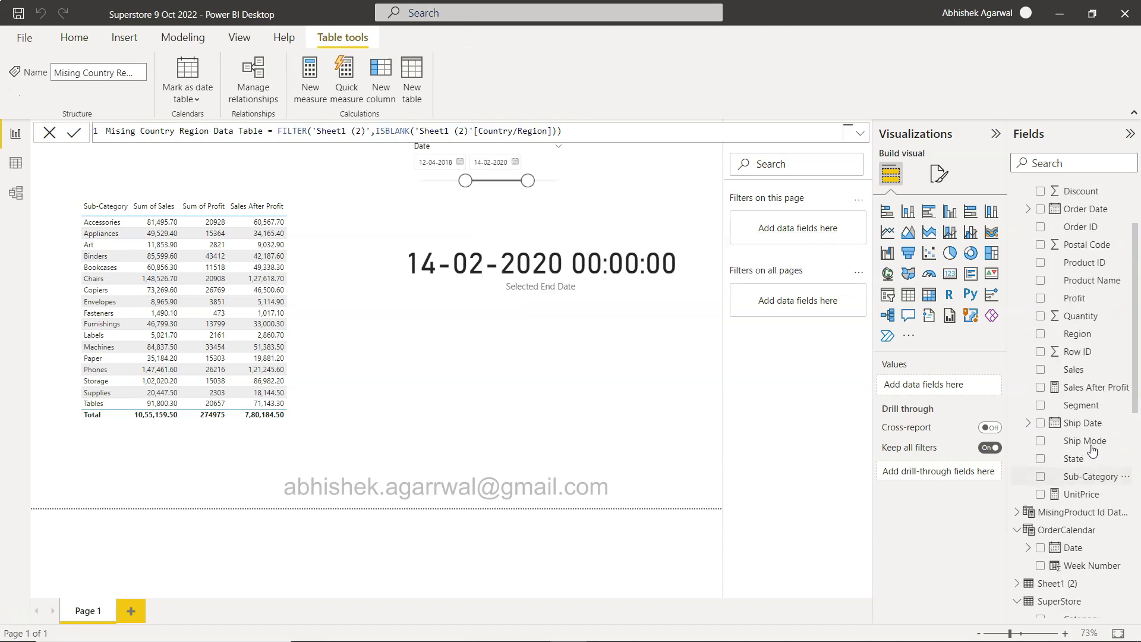
{"action": "left_click", "coordinate": [1064, 506]}
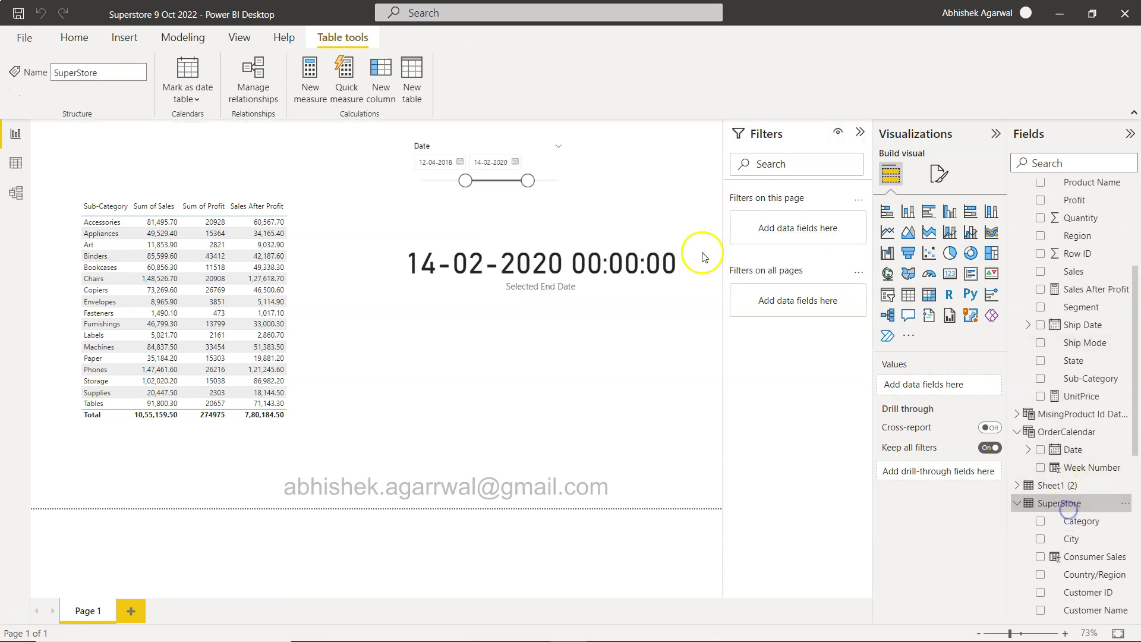
Step: Start a new measure 'Previous 2 Weeks from Latest Selected Date' with the DATEADD function inserted
{"action": "left_click", "coordinate": [325, 88]}
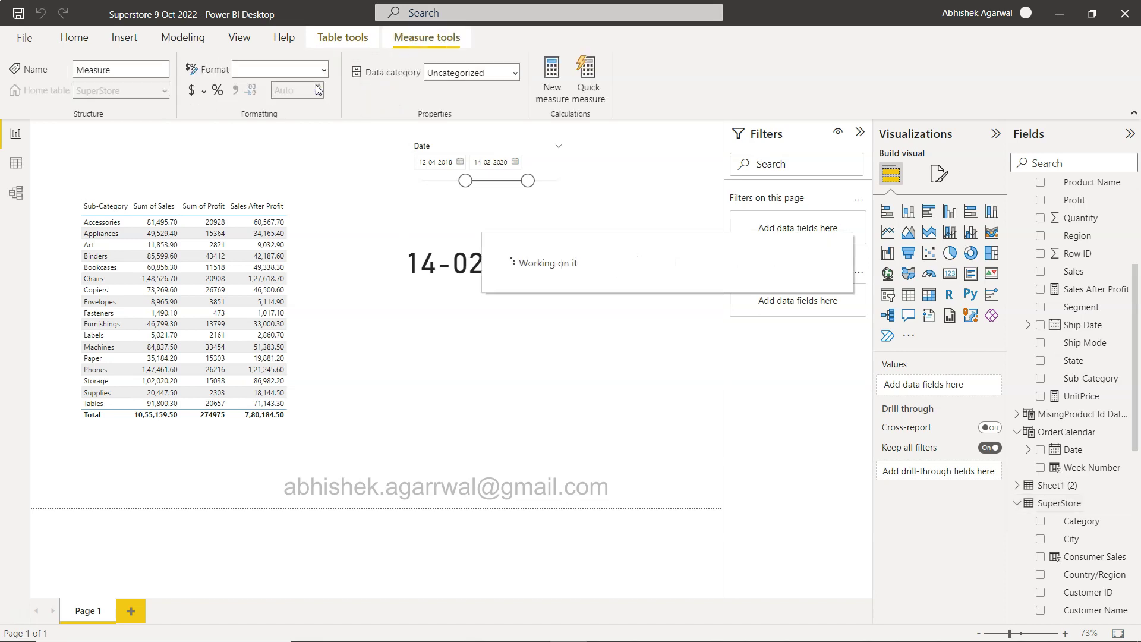
{"action": "type", "text": "Previous"}
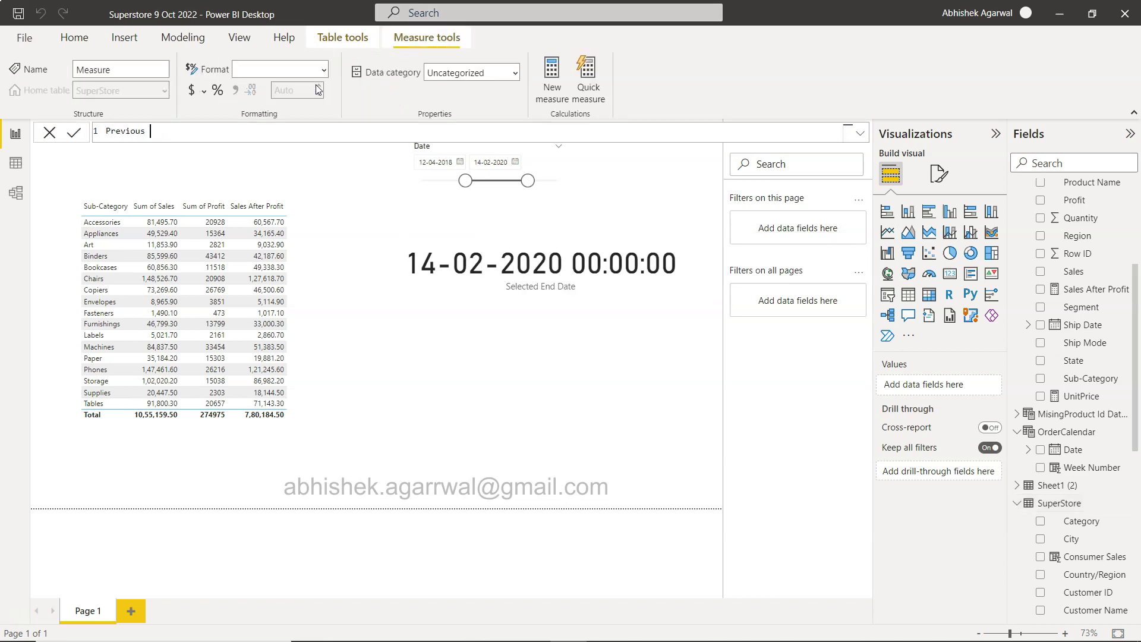
{"action": "type", "text": " 2 Weeks from Latest Selected Date = "}
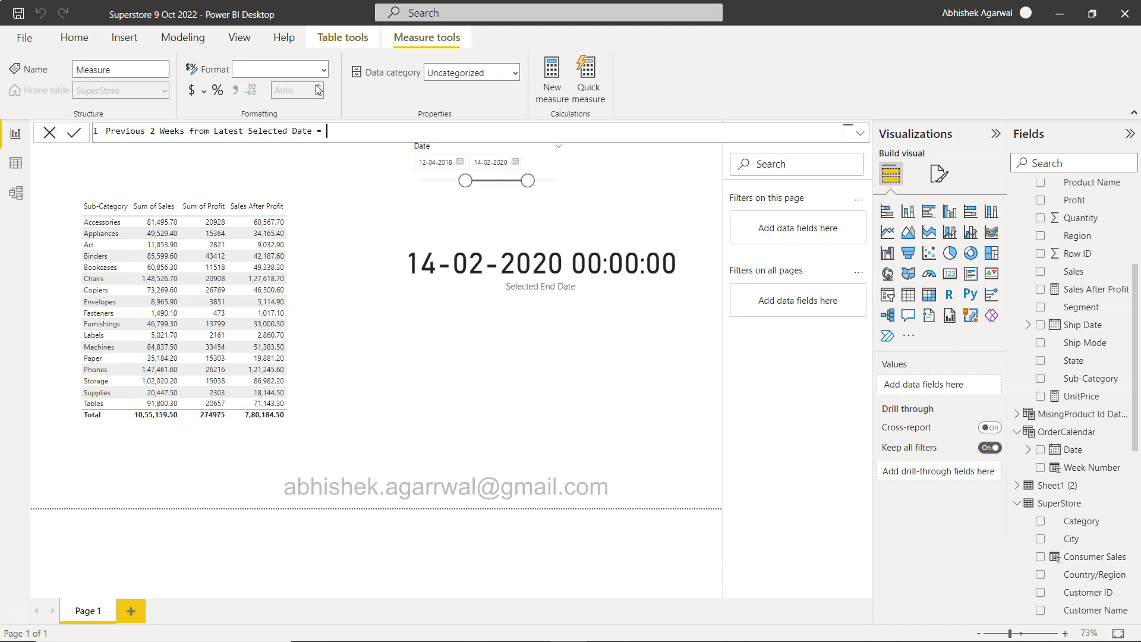
{"action": "type", "text": "Date"}
{"action": "key", "text": "Down"}
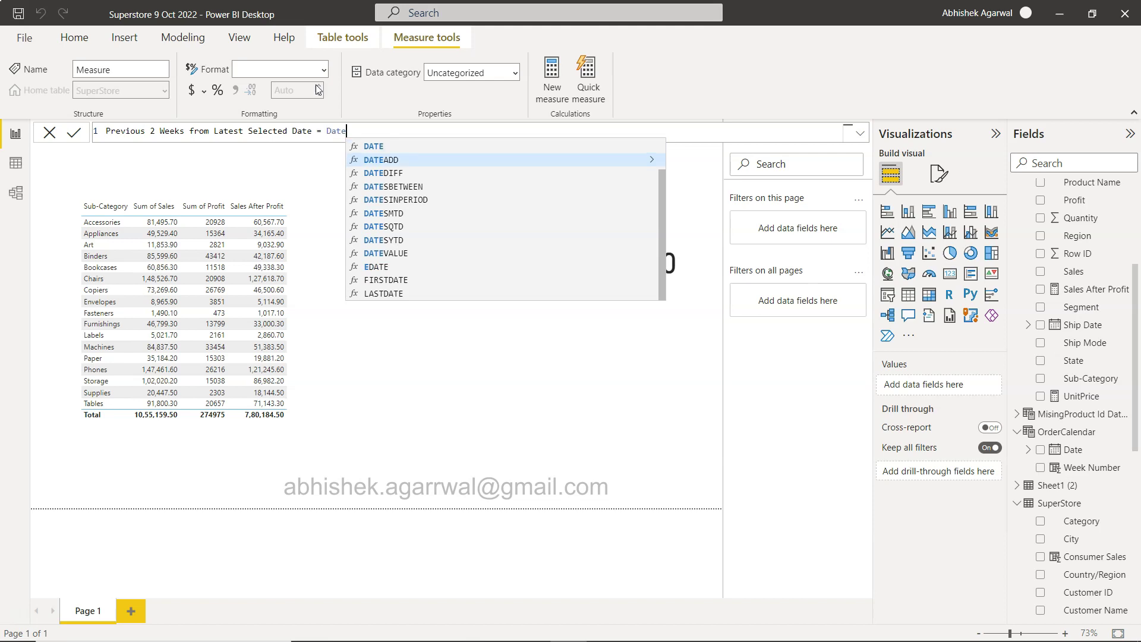
{"action": "key", "text": "Tab"}
{"action": "key", "text": "Escape"}
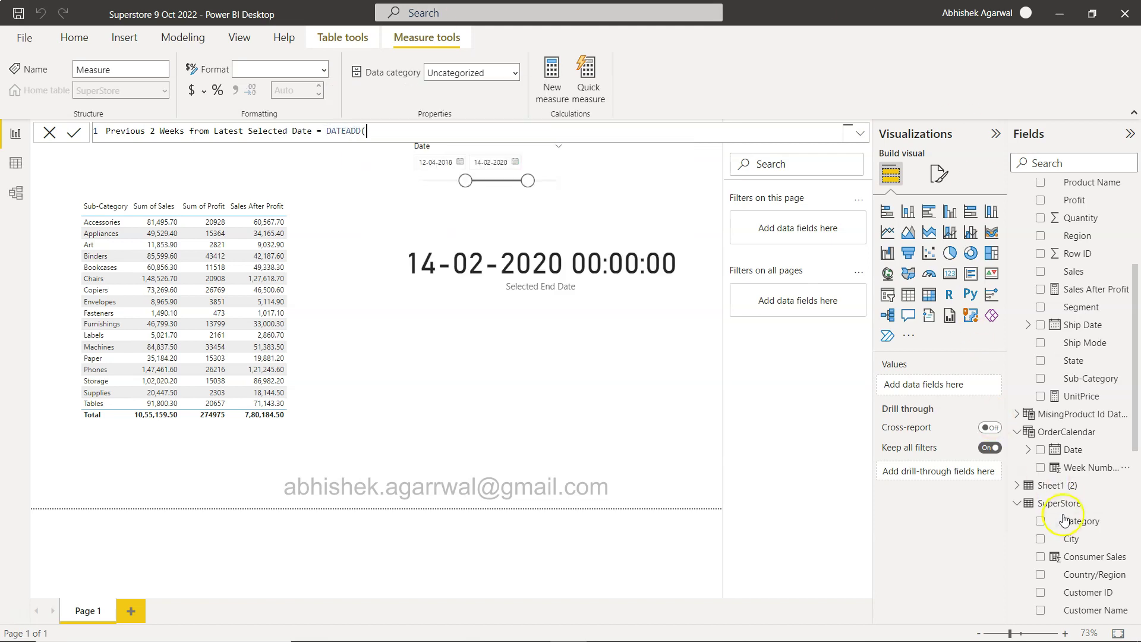
Step: Try typing an argument after DATEADD( and delete the mistyped text again
{"action": "scroll", "coordinate": [1062, 521], "scroll_direction": "down", "scroll_amount": 5}
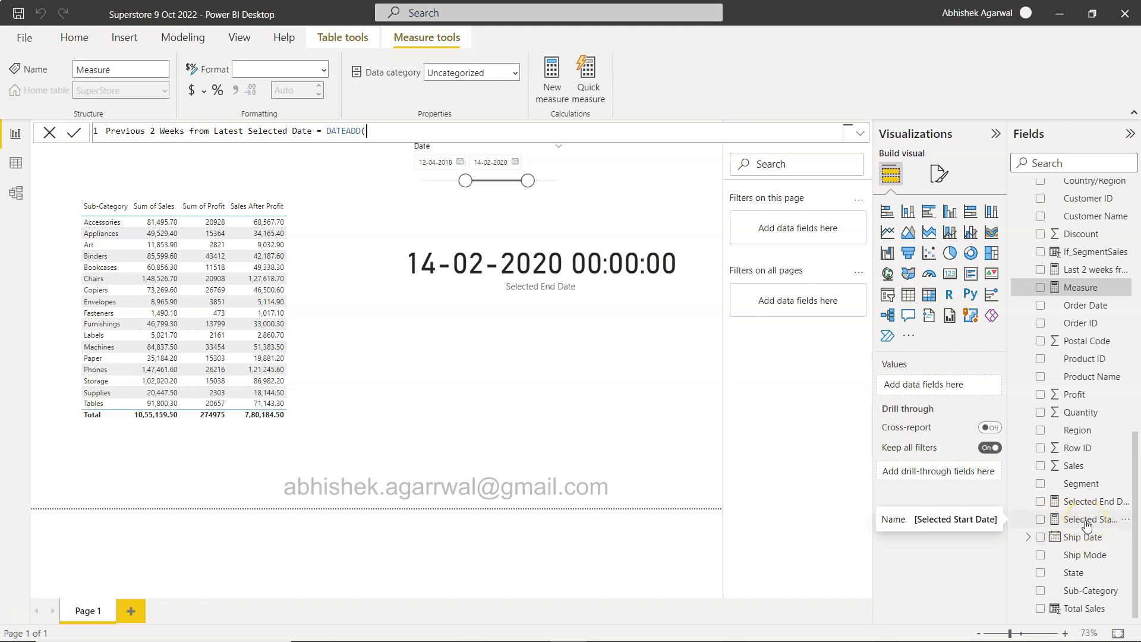
{"action": "left_click", "coordinate": [525, 130]}
{"action": "type", "text": "sele"}
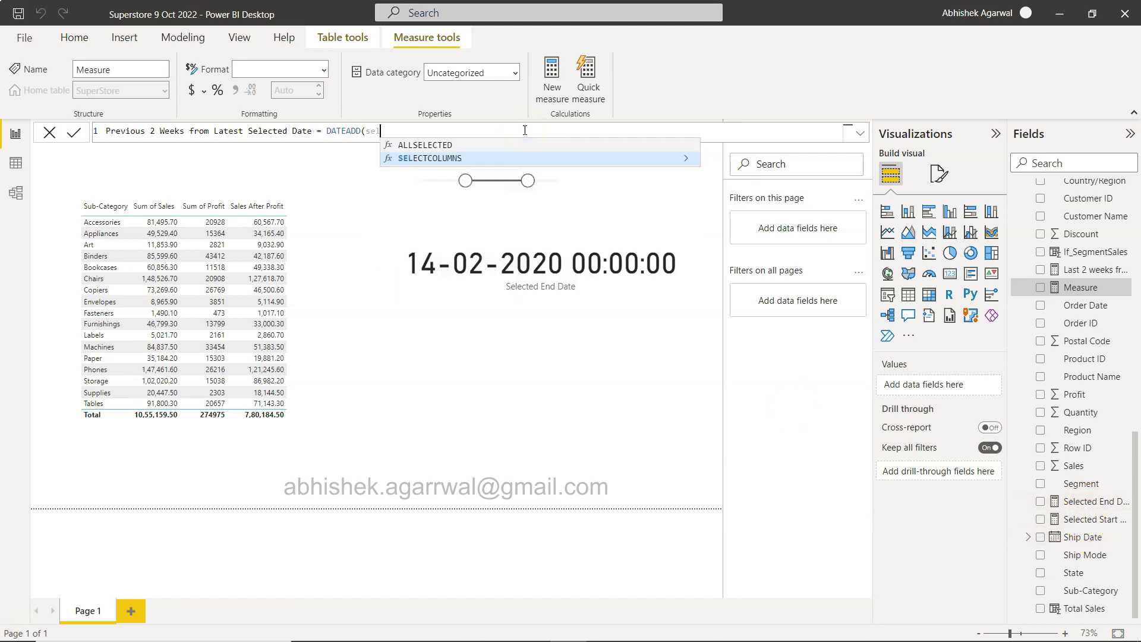
{"action": "key", "text": "BackSpace"}
{"action": "key", "text": "BackSpace"}
{"action": "key", "text": "BackSpace"}
{"action": "key", "text": "BackSpace"}
{"action": "type", "text": "Sel"}
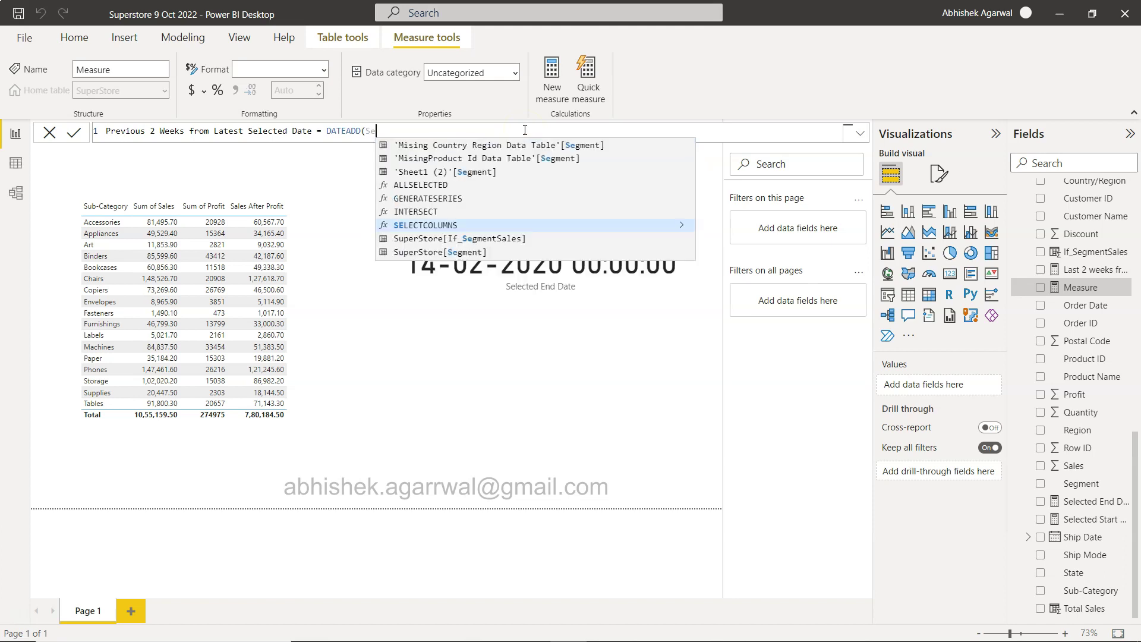
{"action": "key", "text": "BackSpace"}
{"action": "key", "text": "BackSpace"}
{"action": "key", "text": "BackSpace"}
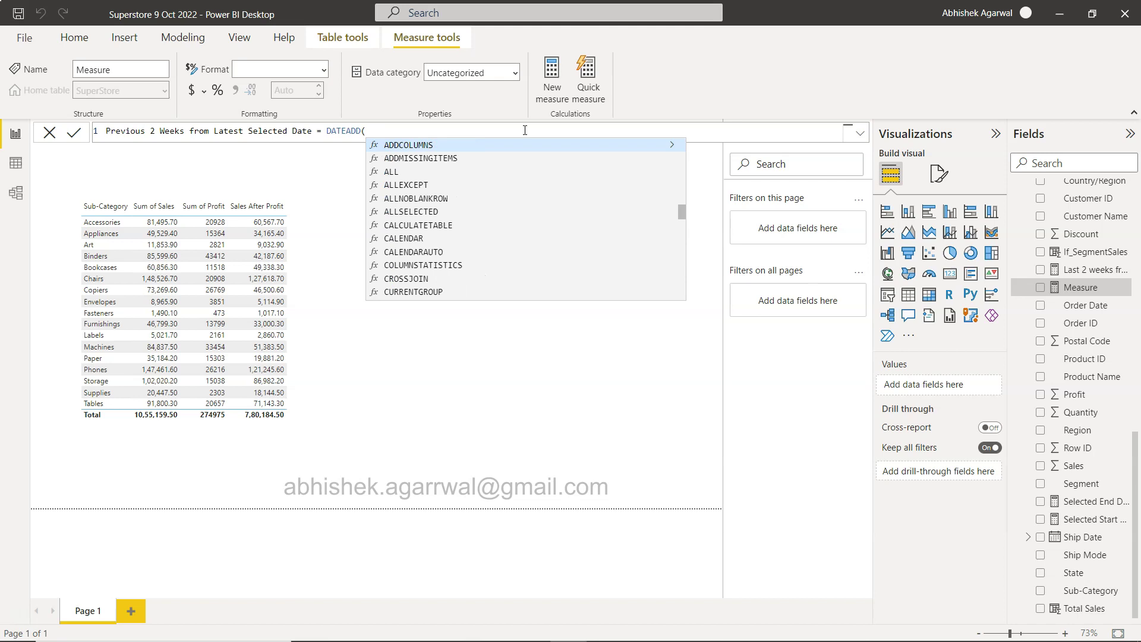
{"action": "type", "text": "Latest"}
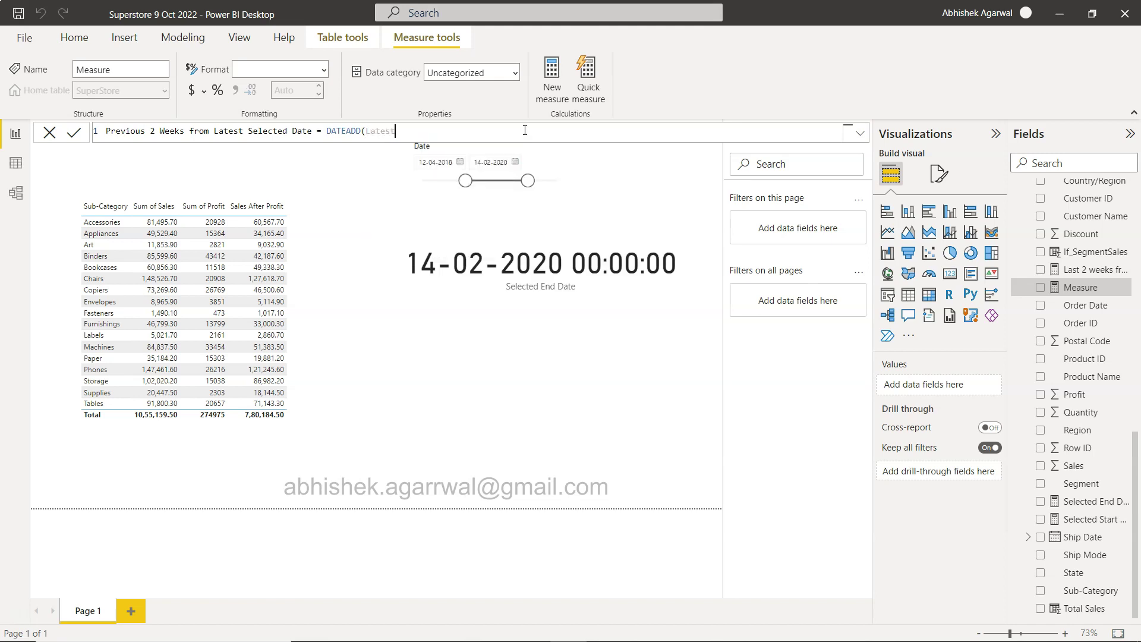
{"action": "type", "text": "Date"}
{"action": "type", "text": "("}
{"action": "key", "text": "BackSpace"}
{"action": "key", "text": "BackSpace"}
{"action": "key", "text": "BackSpace"}
{"action": "key", "text": "BackSpace"}
{"action": "key", "text": "BackSpace"}
{"action": "key", "text": "BackSpace"}
{"action": "key", "text": "BackSpace"}
{"action": "key", "text": "BackSpace"}
{"action": "key", "text": "BackSpace"}
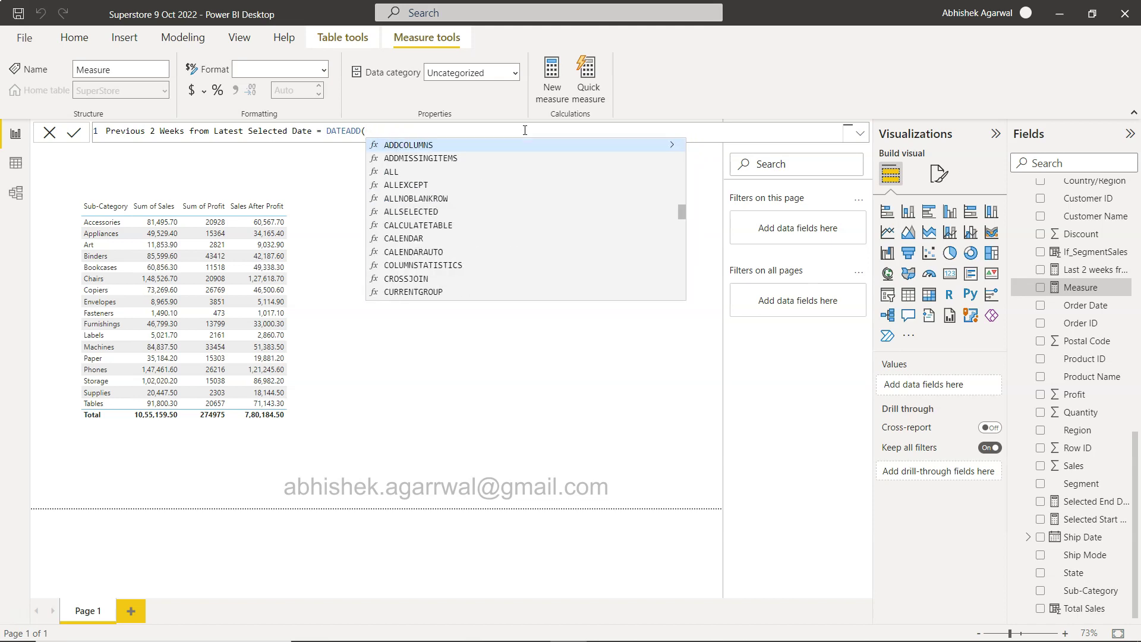
Step: Insert LASTDATE as the first argument inside DATEADD
{"action": "left_click", "coordinate": [513, 128]}
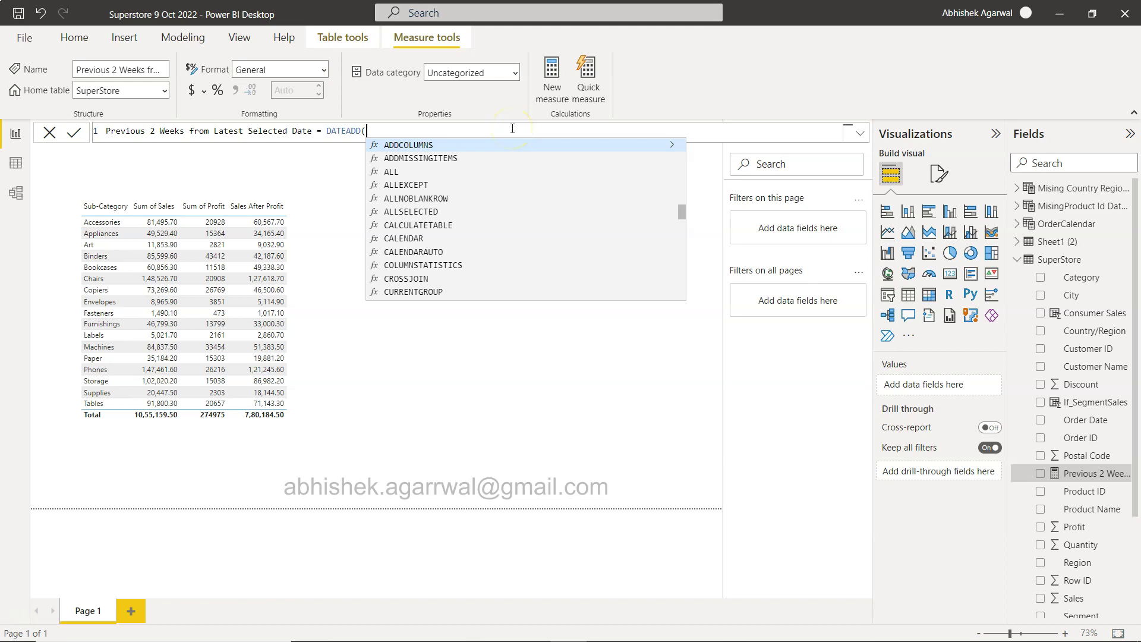
{"action": "type", "text": "date"}
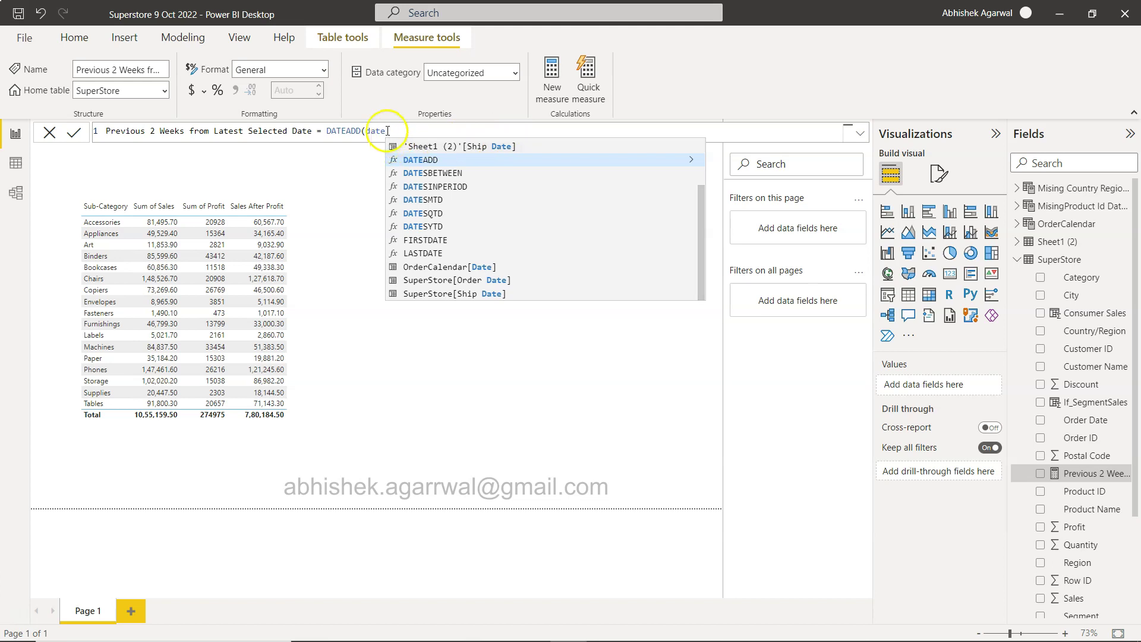
{"action": "double_click", "coordinate": [438, 254]}
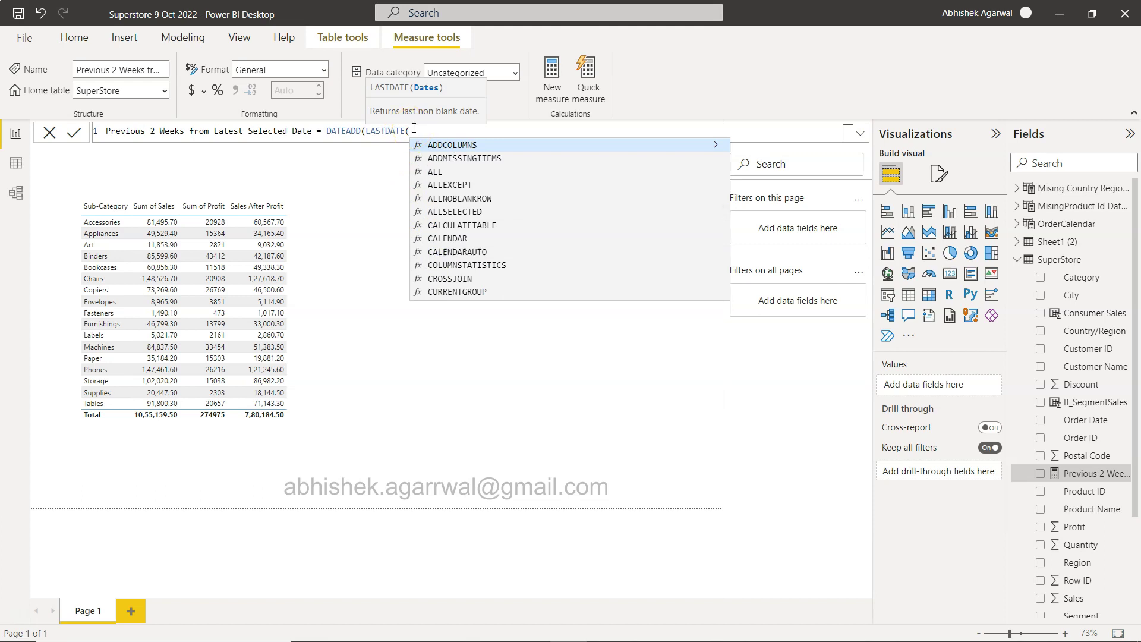
{"action": "key", "text": "BackSpace"}
{"action": "key", "text": "BackSpace"}
{"action": "key", "text": "BackSpace"}
{"action": "key", "text": "BackSpace"}
{"action": "key", "text": "BackSpace"}
{"action": "key", "text": "BackSpace"}
{"action": "key", "text": "BackSpace"}
{"action": "key", "text": "BackSpace"}
{"action": "key", "text": "BackSpace"}
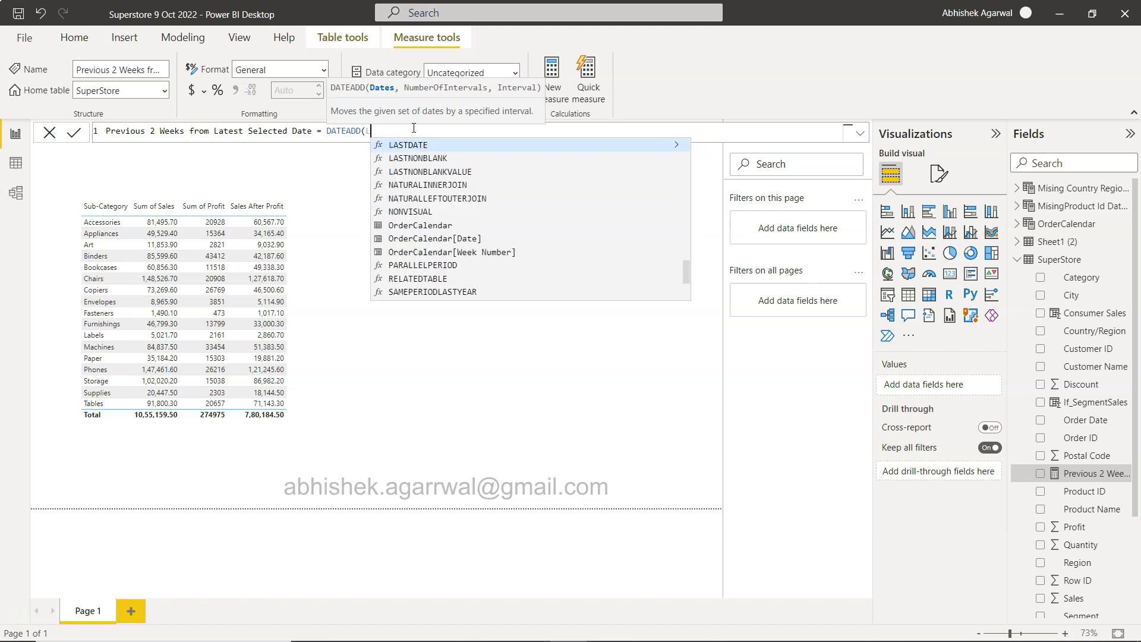
{"action": "type", "text": "LAST"}
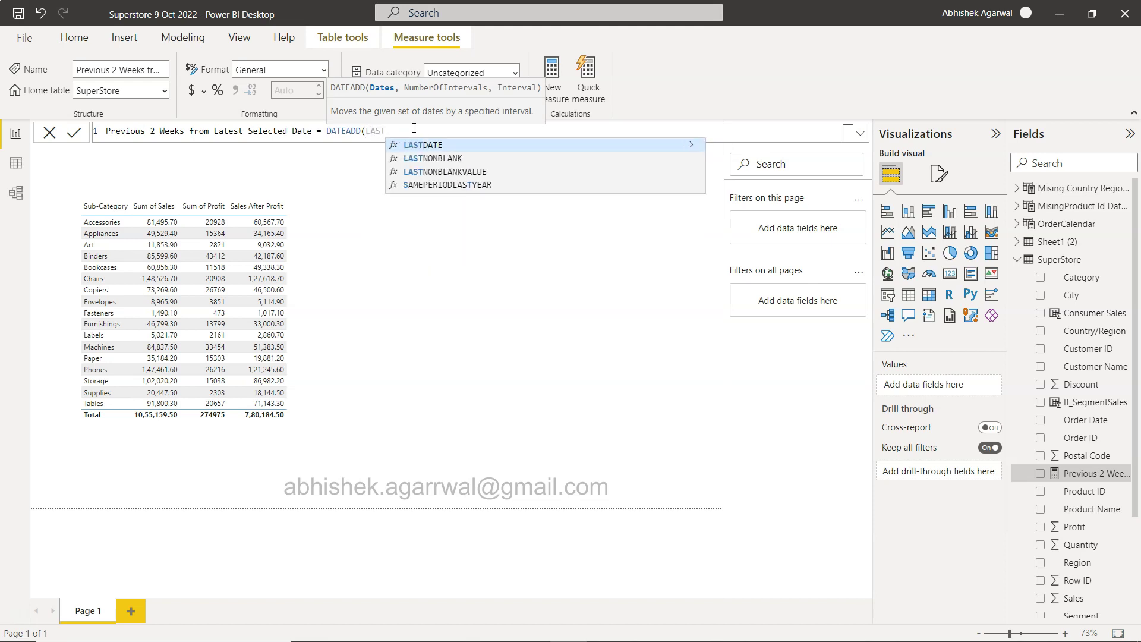
{"action": "key", "text": "Tab"}
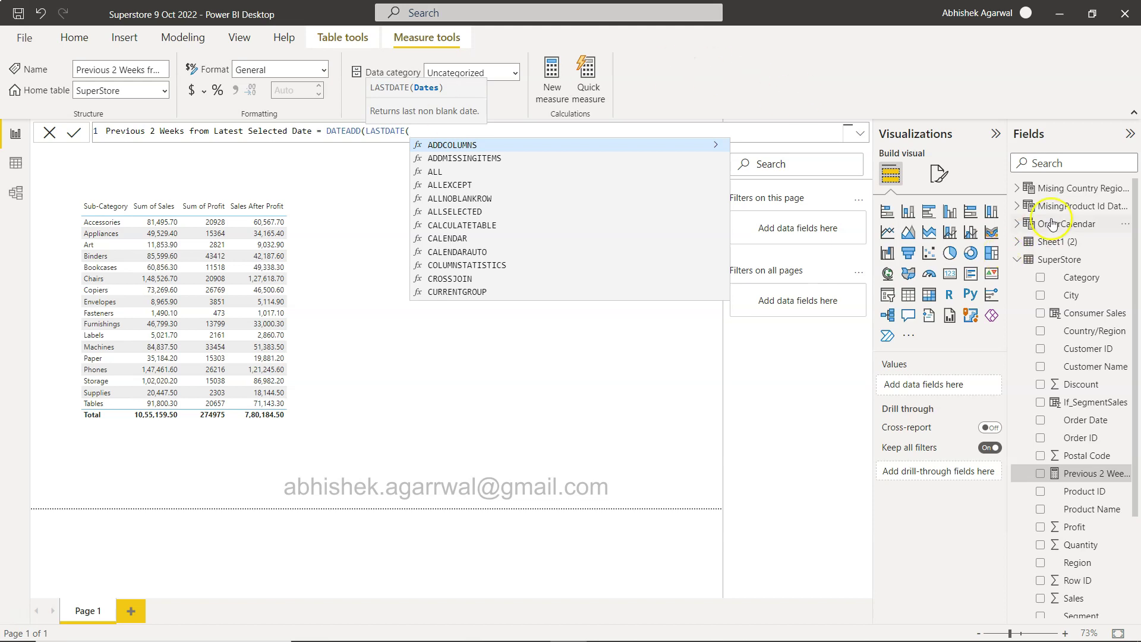
Step: Complete the formula with OrderCalendar[Date] inside LASTDATE, followed by ',14,DAY)'
{"action": "type", "text": "order"}
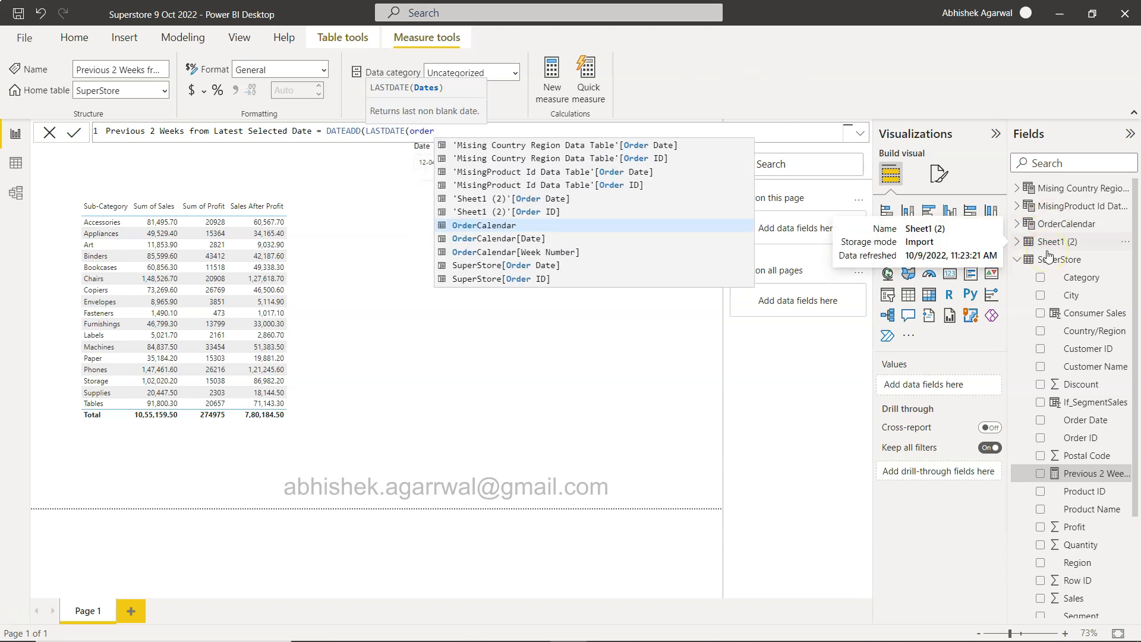
{"action": "key", "text": "Down"}
{"action": "key", "text": "Down"}
{"action": "key", "text": "Up"}
{"action": "key", "text": "Tab"}
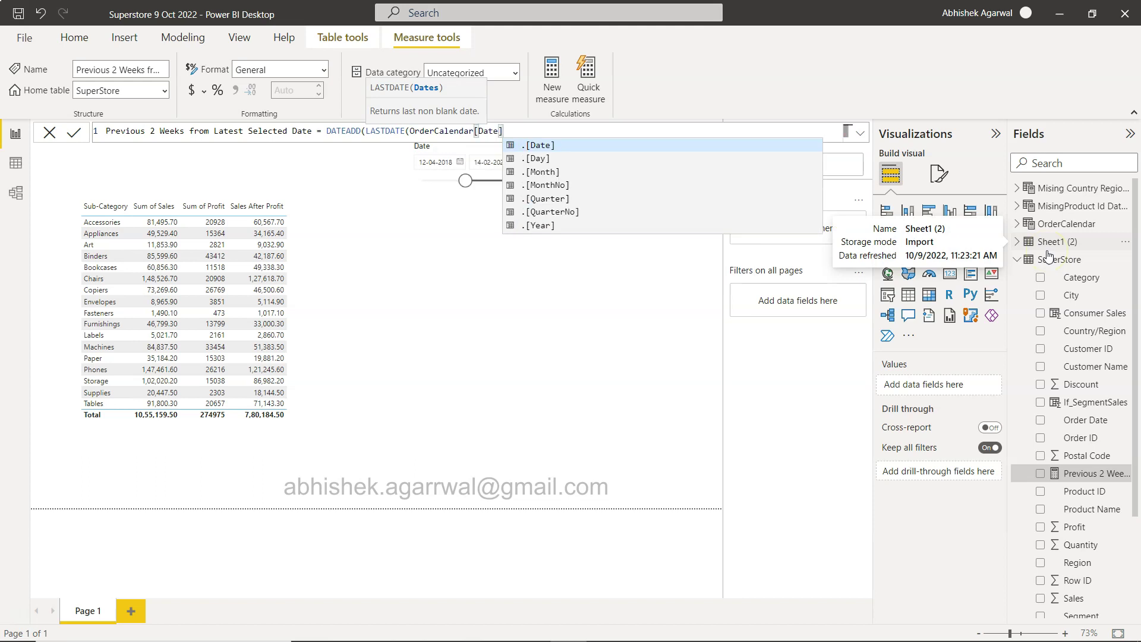
{"action": "type", "text": ")"}
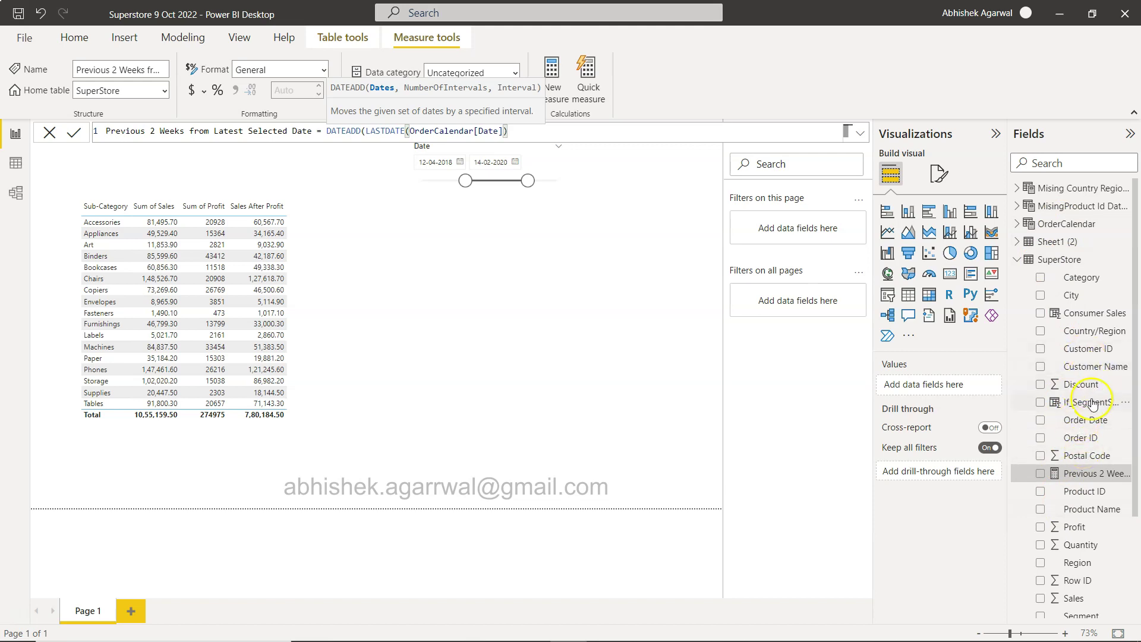
{"action": "type", "text": ","}
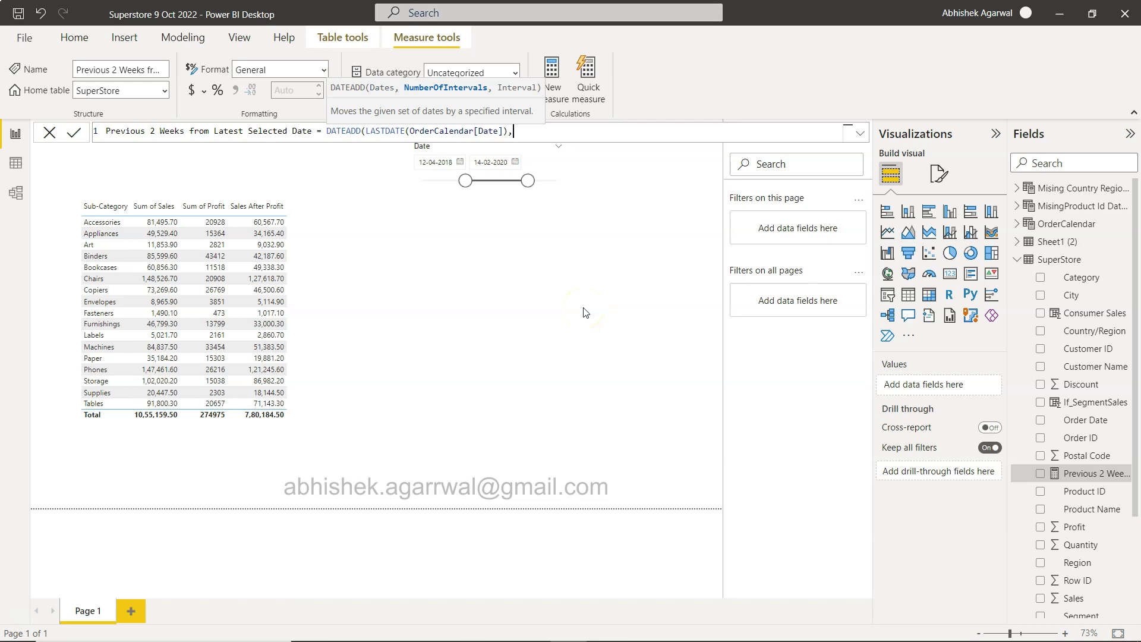
{"action": "type", "text": "14,"}
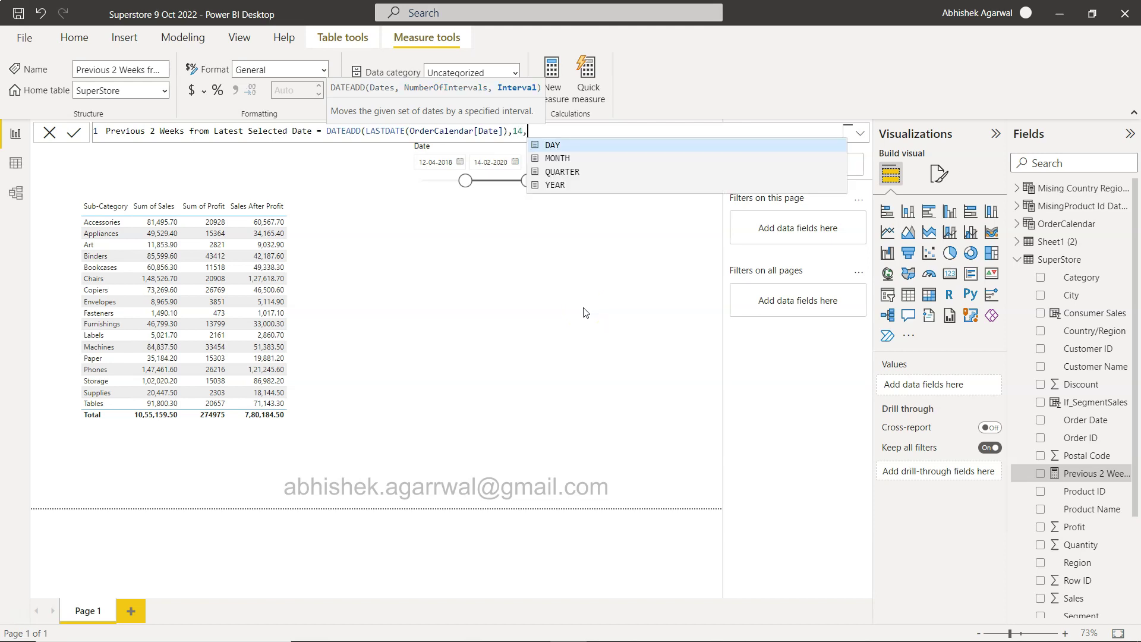
{"action": "type", "text": "DAY"}
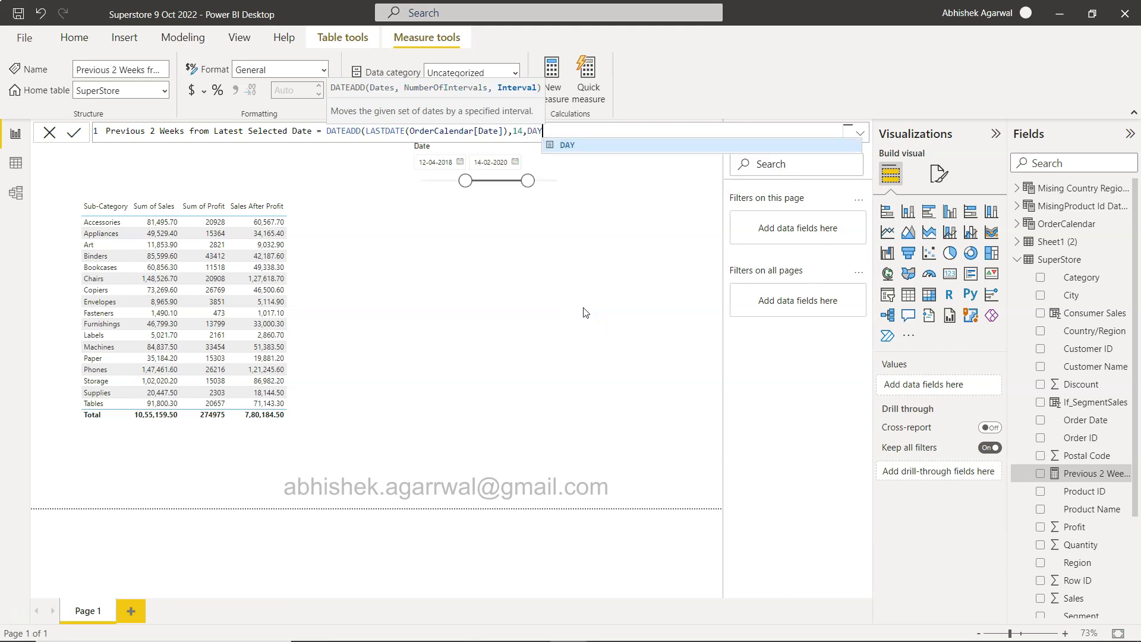
{"action": "type", "text": ")"}
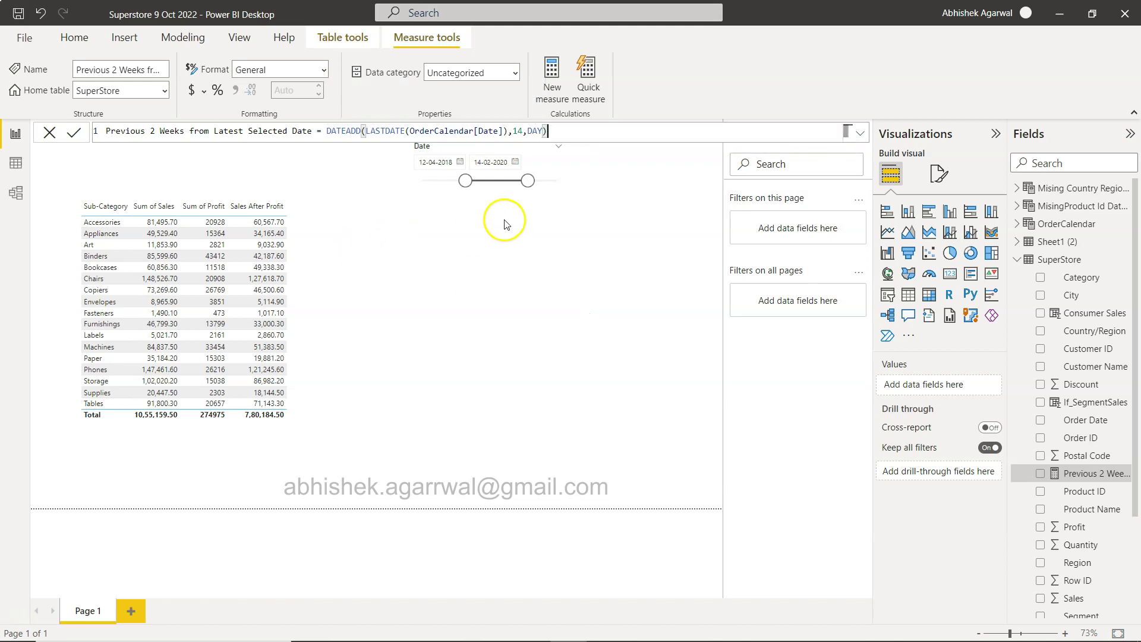
Step: Commit the Previous 2 Weeks from Latest Selected Date measure and clear the page selection
{"action": "left_click", "coordinate": [104, 139]}
{"action": "left_click", "coordinate": [74, 133]}
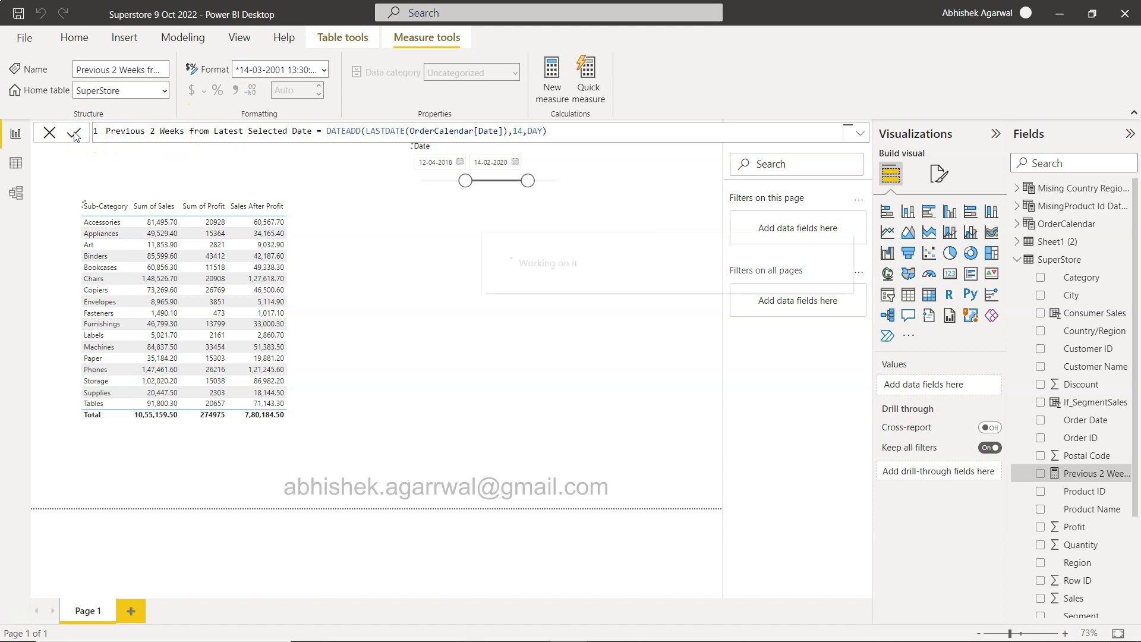
{"action": "left_click", "coordinate": [517, 397]}
{"action": "left_click", "coordinate": [618, 348]}
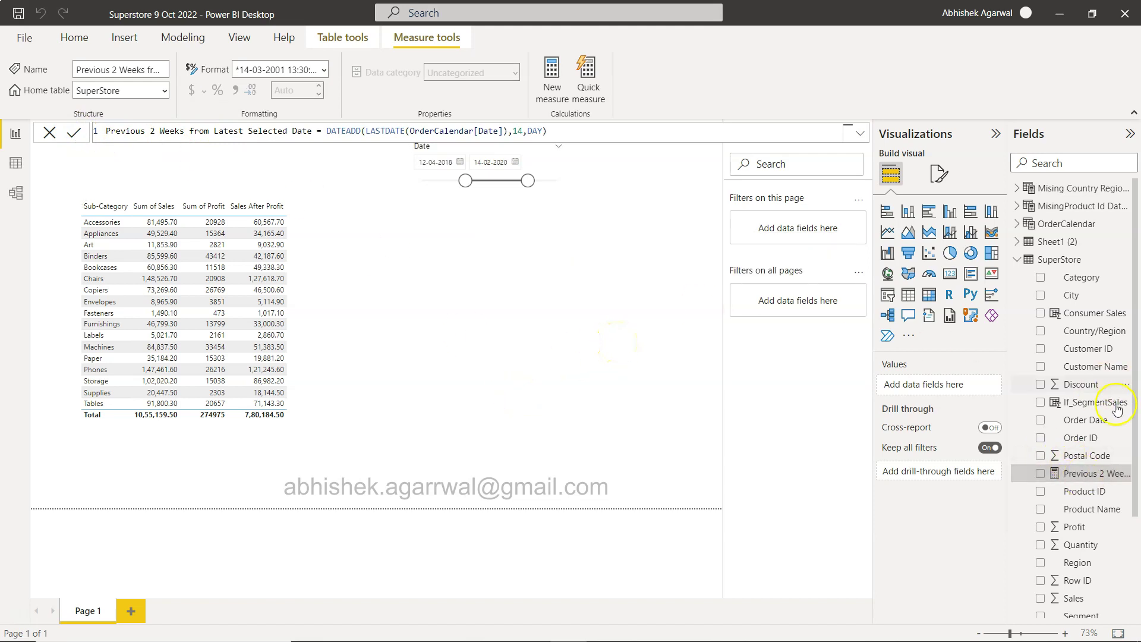
Step: Add a widened card at the page centre showing the Previous 2 Weeks measure (28-02-2020)
{"action": "left_click", "coordinate": [948, 341]}
{"action": "left_click", "coordinate": [949, 273]}
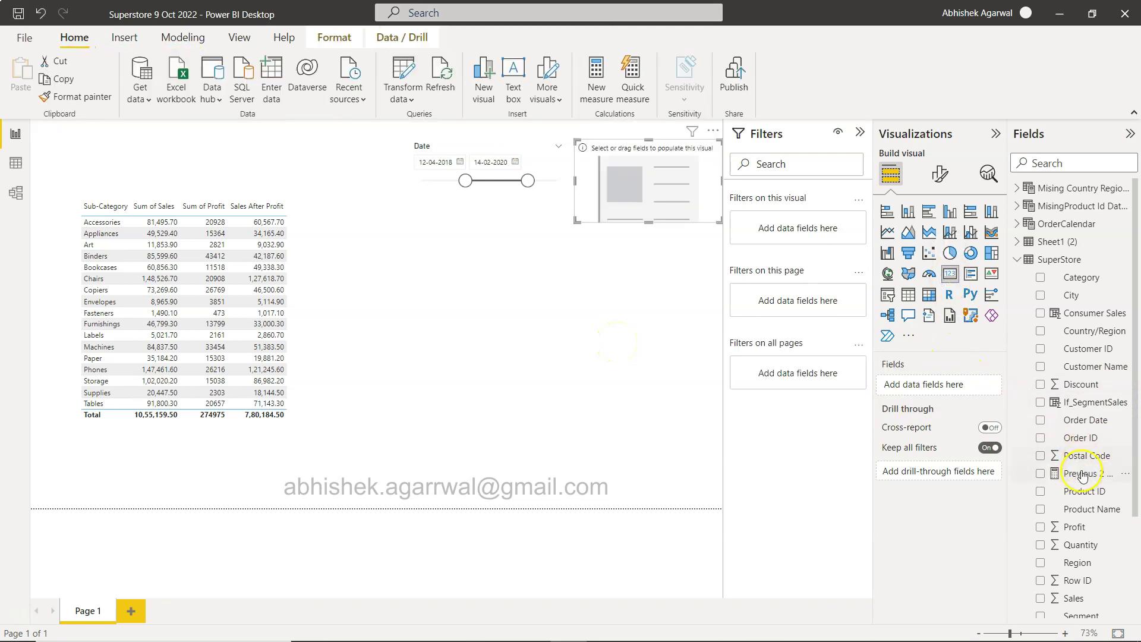
{"action": "left_click", "coordinate": [631, 182]}
{"action": "left_click_drag", "start_coordinate": [632, 182], "coordinate": [397, 300]}
{"action": "left_click_drag", "start_coordinate": [484, 314], "coordinate": [602, 310]}
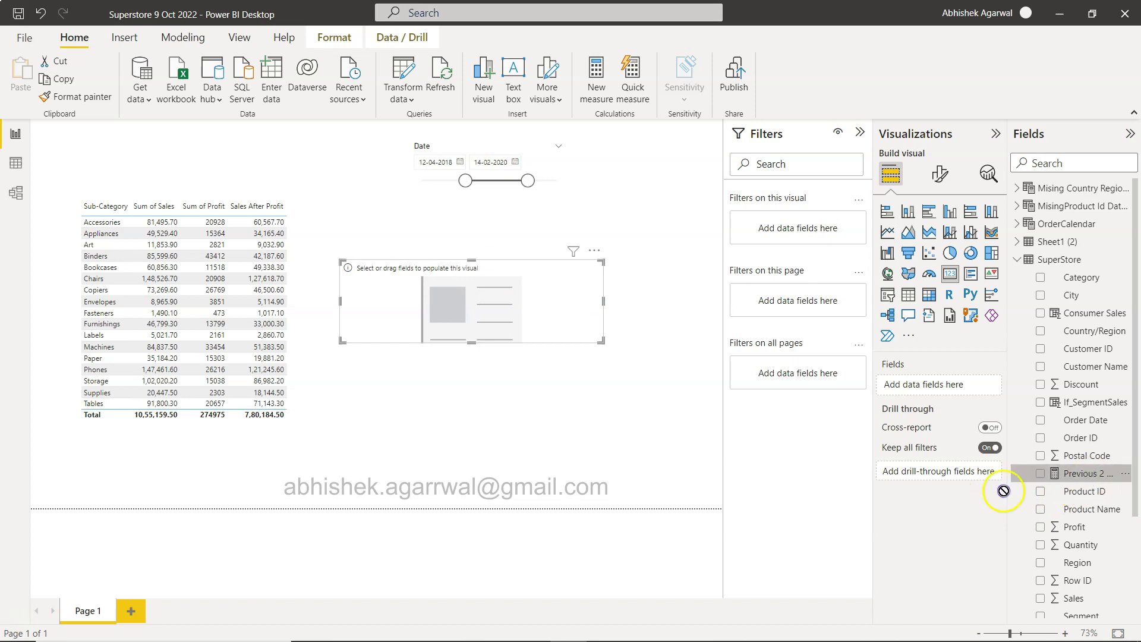
{"action": "left_click_drag", "start_coordinate": [1017, 474], "coordinate": [507, 309]}
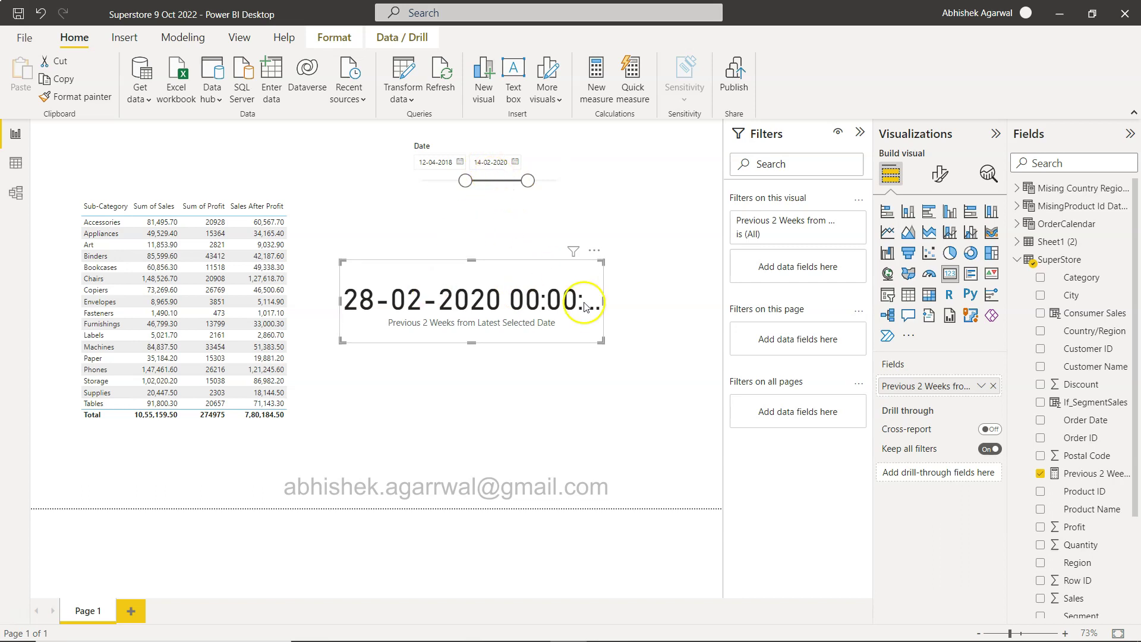
{"action": "left_click", "coordinate": [1077, 473]}
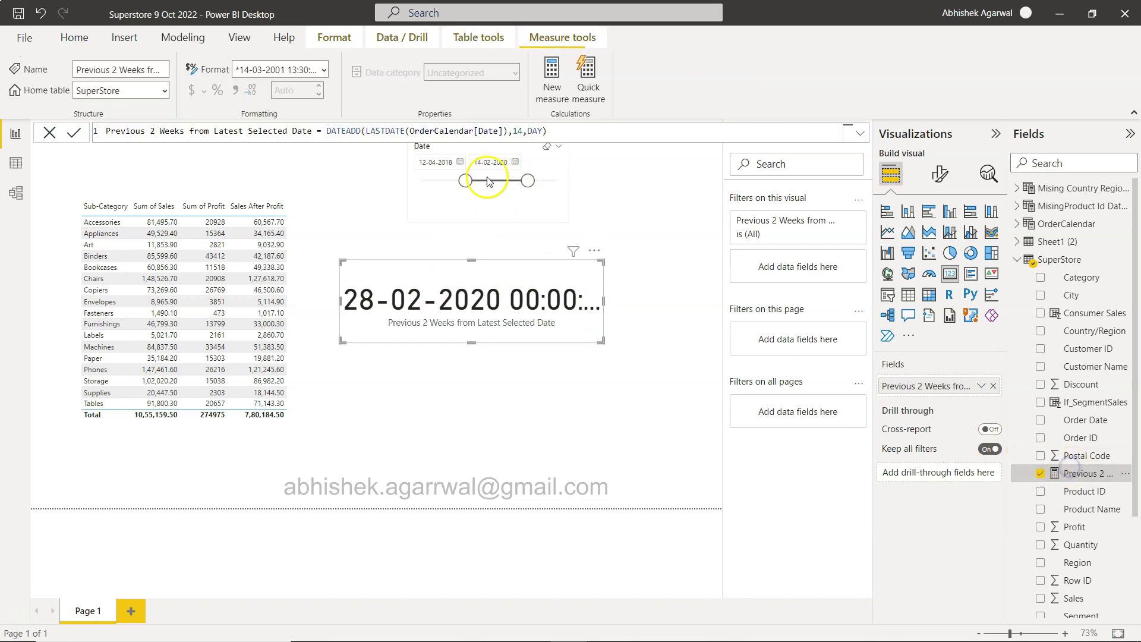
{"action": "left_click", "coordinate": [510, 132]}
{"action": "type", "text": "-"}
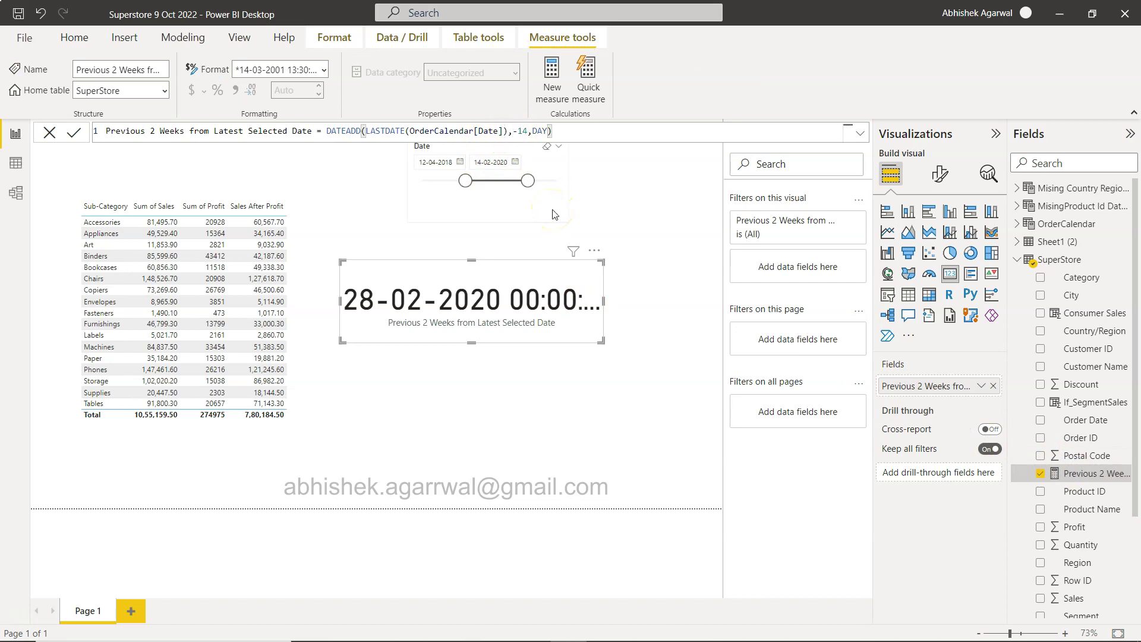
{"action": "left_click", "coordinate": [74, 132]}
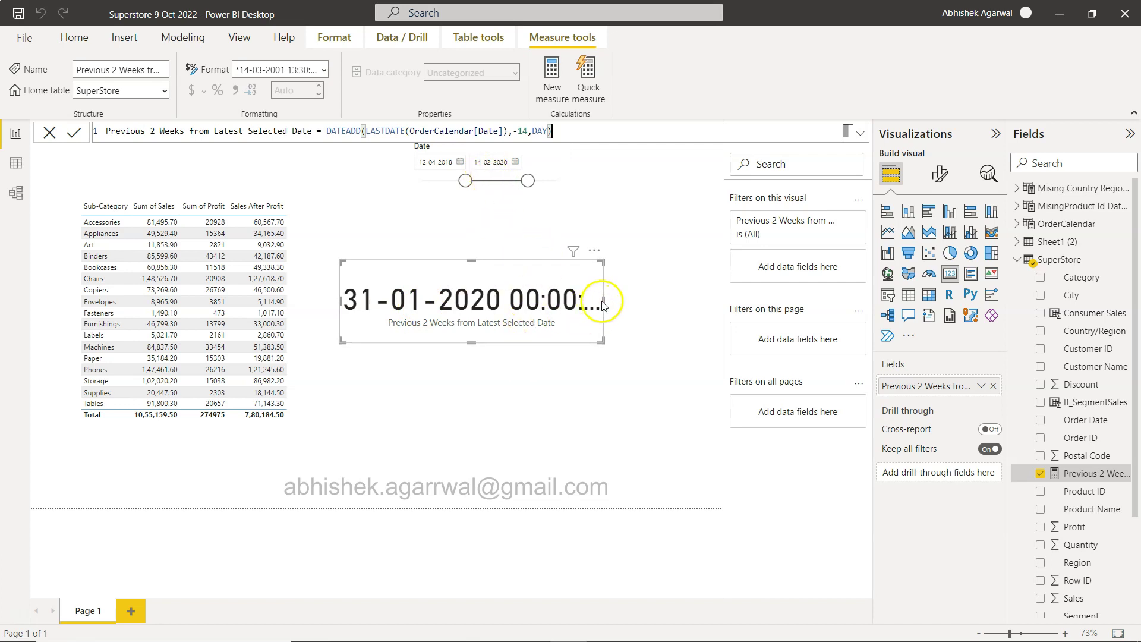
{"action": "left_click_drag", "start_coordinate": [603, 305], "coordinate": [651, 304]}
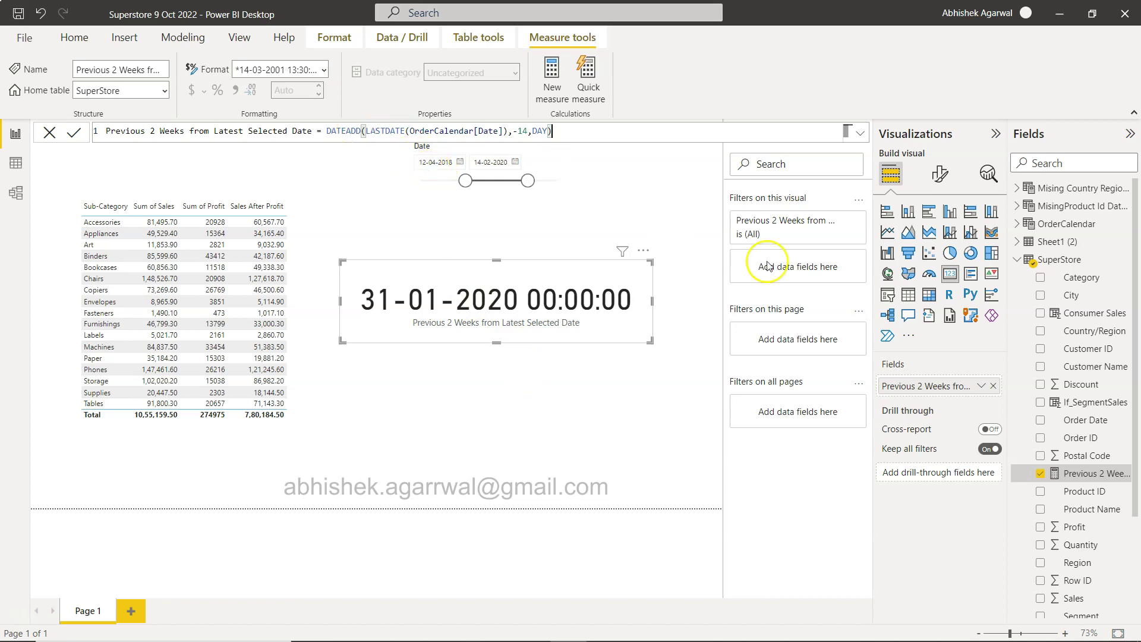
Step: Open the Selected Start Date measure's formula, FIRSTDATE(OrderCalendar[Date]), from the Fields pane
{"action": "scroll", "coordinate": [1100, 504], "scroll_direction": "down", "scroll_amount": 1}
{"action": "scroll", "coordinate": [1101, 504], "scroll_direction": "down", "scroll_amount": 1}
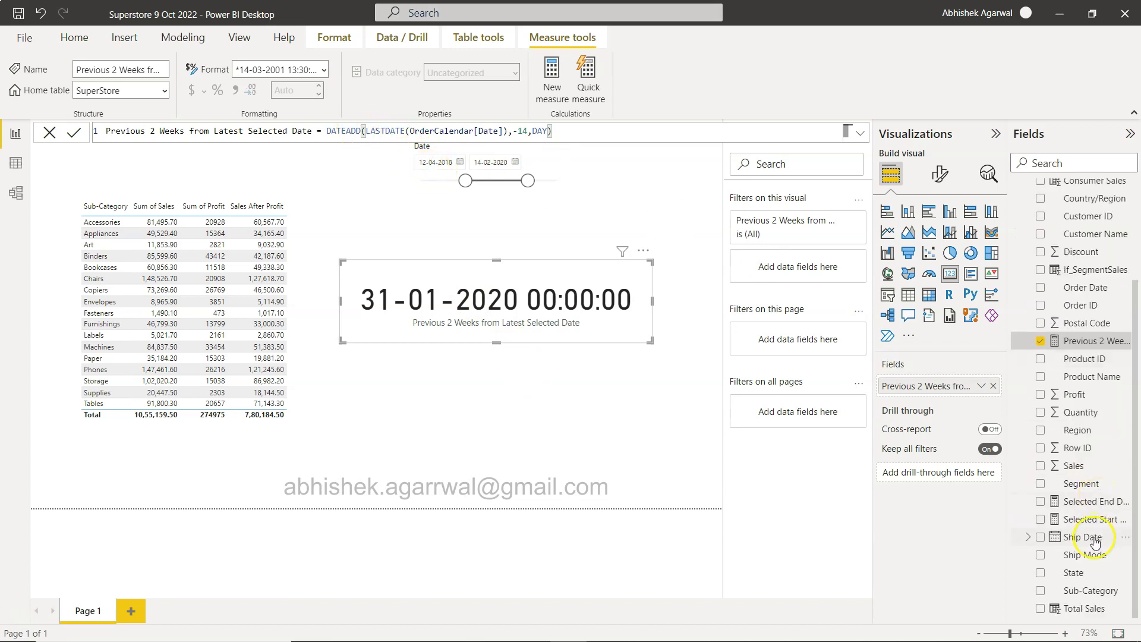
{"action": "left_click", "coordinate": [1091, 521]}
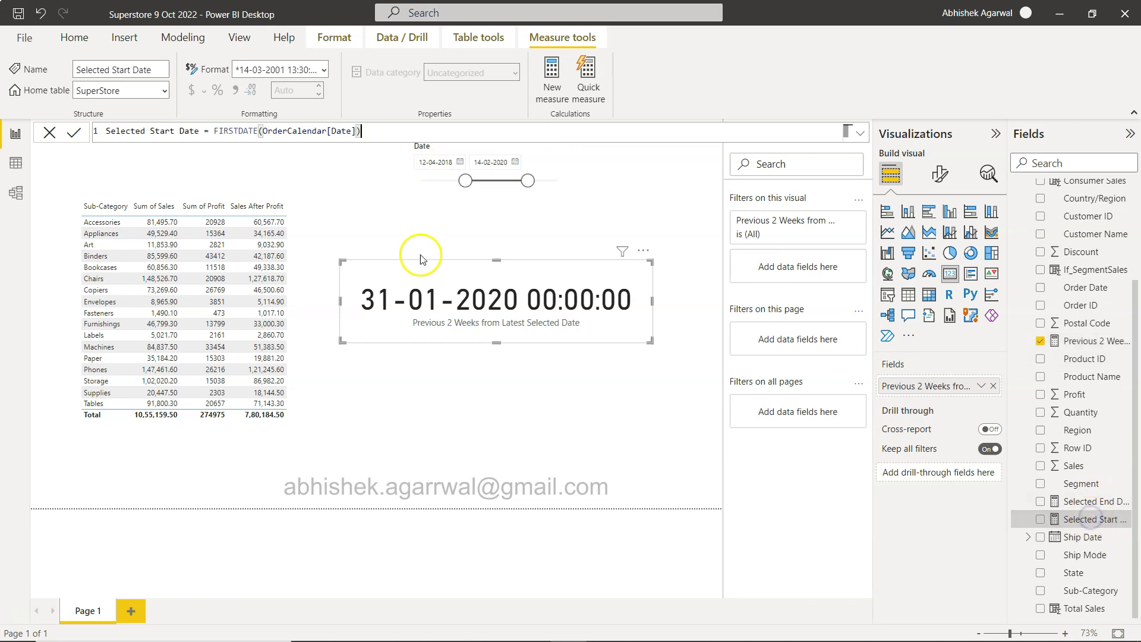
{"action": "left_click", "coordinate": [262, 130]}
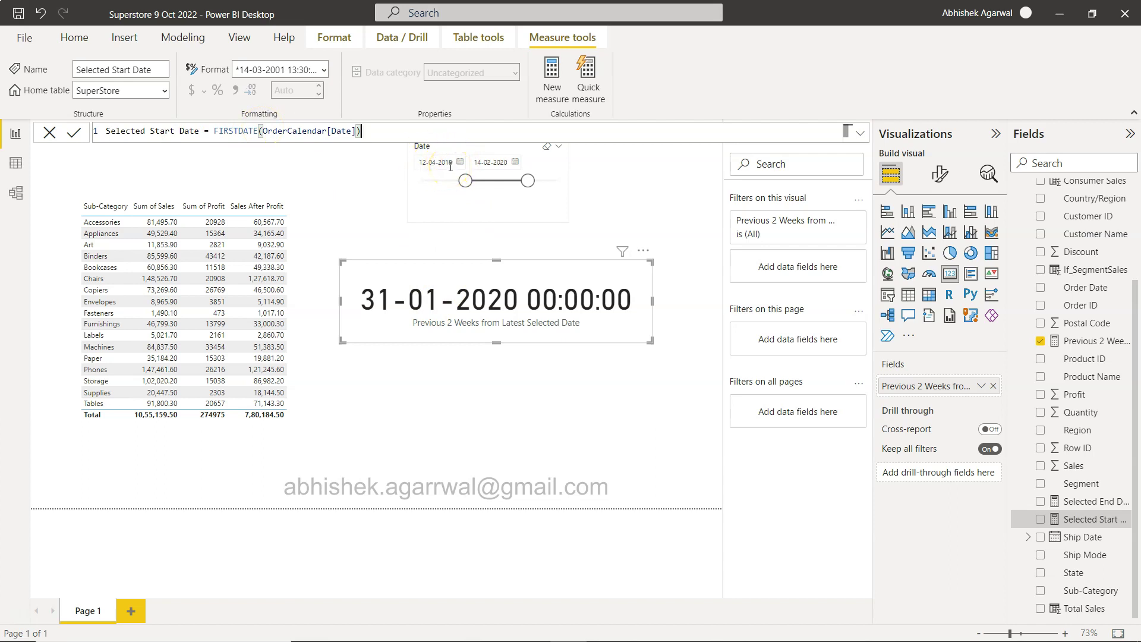
{"action": "left_click", "coordinate": [465, 181]}
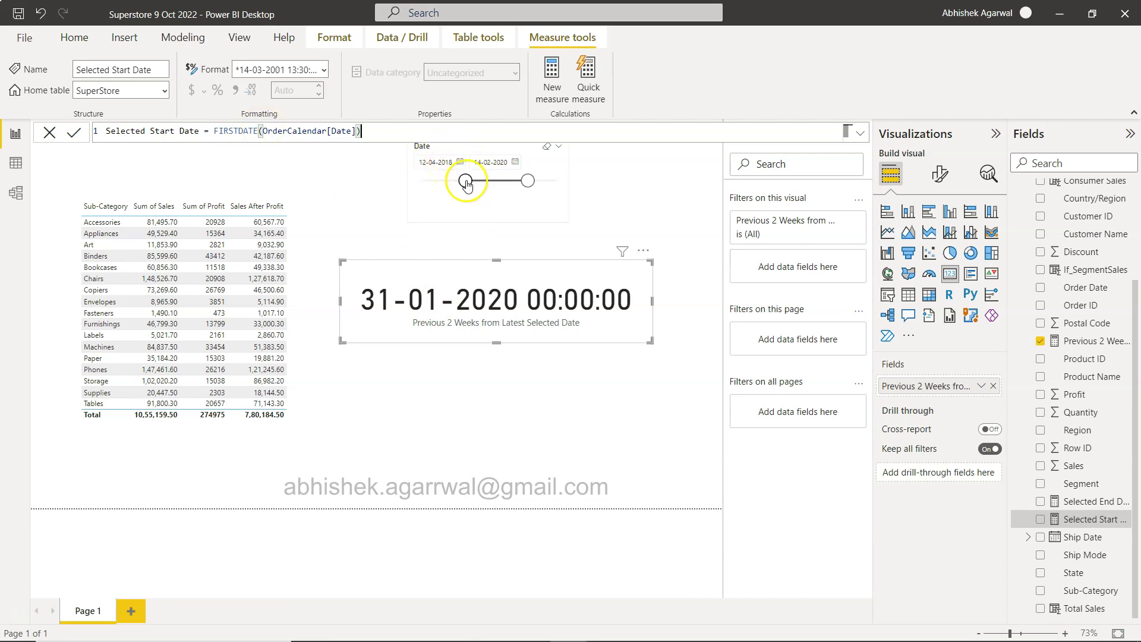